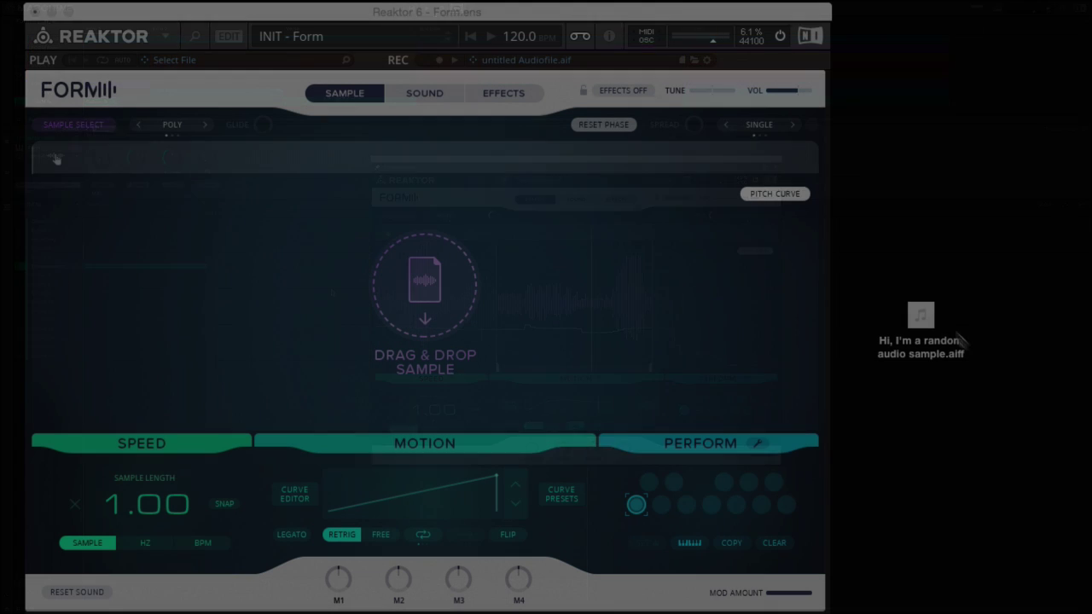
Load the desktop audio file into Form, trimmed to a 6.7-second selection.
drag(922, 316, 424, 283)
drag(34, 424, 204, 437)
drag(815, 424, 682, 431)
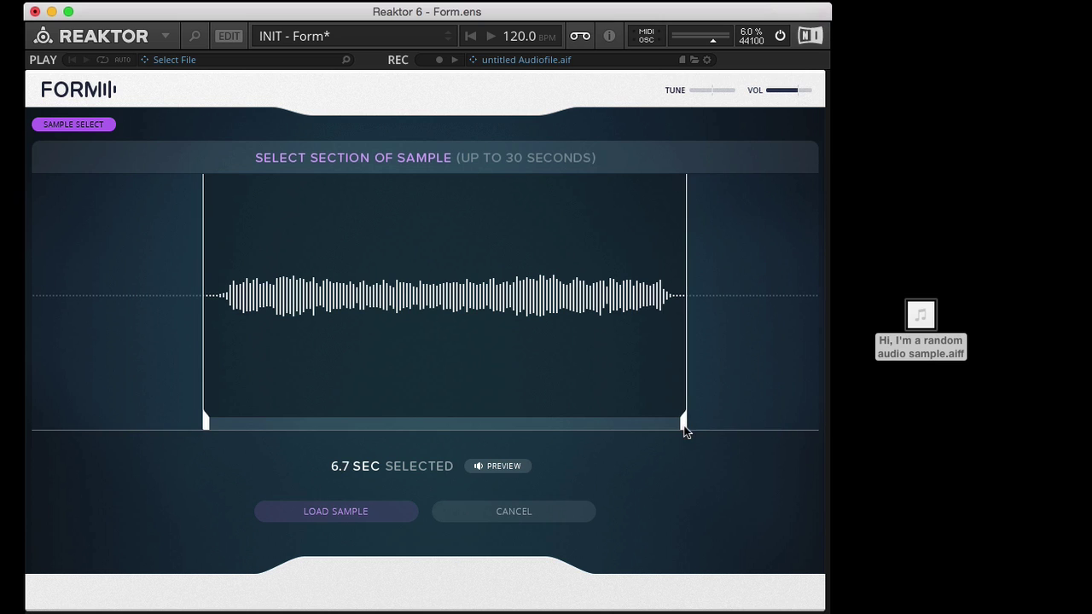
click(365, 501)
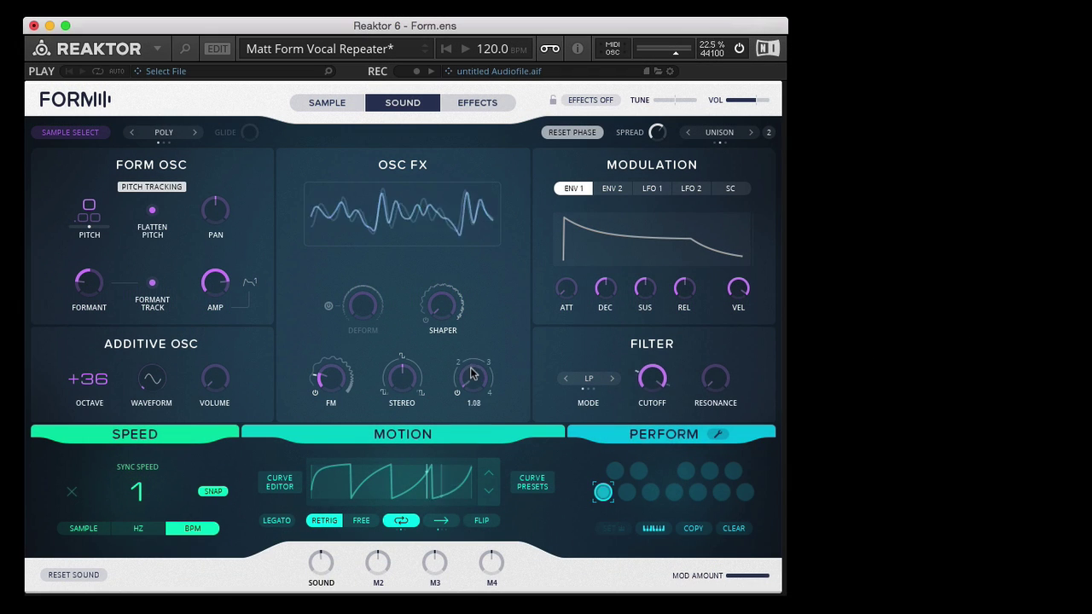
Raise the OSC FX modulation and stereo spread, then pull motion-curve segment 2's top down.
drag(472, 373, 470, 317)
drag(419, 373, 409, 337)
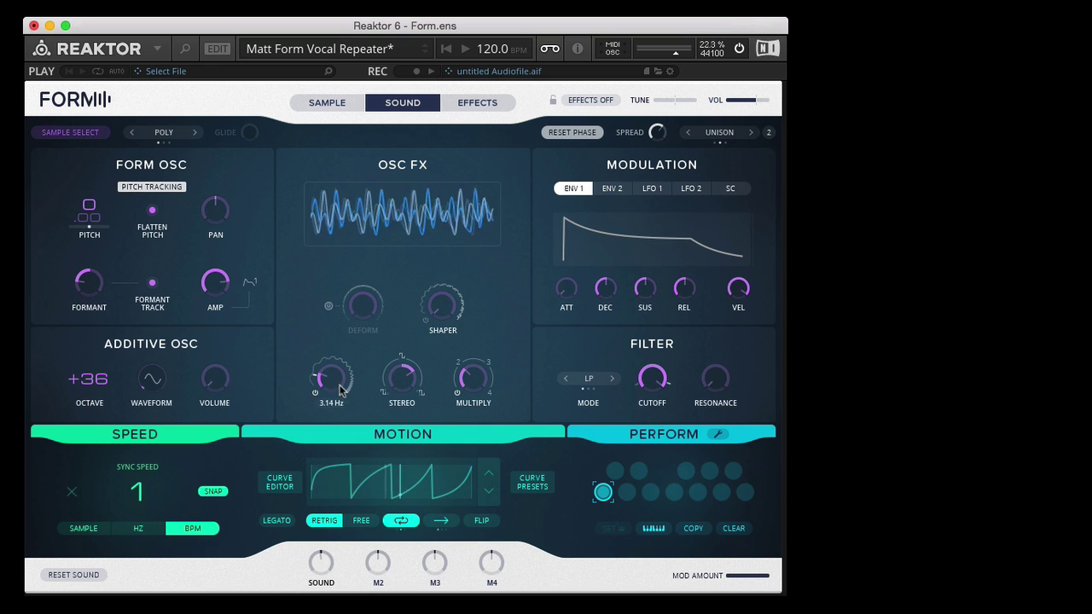
click(389, 487)
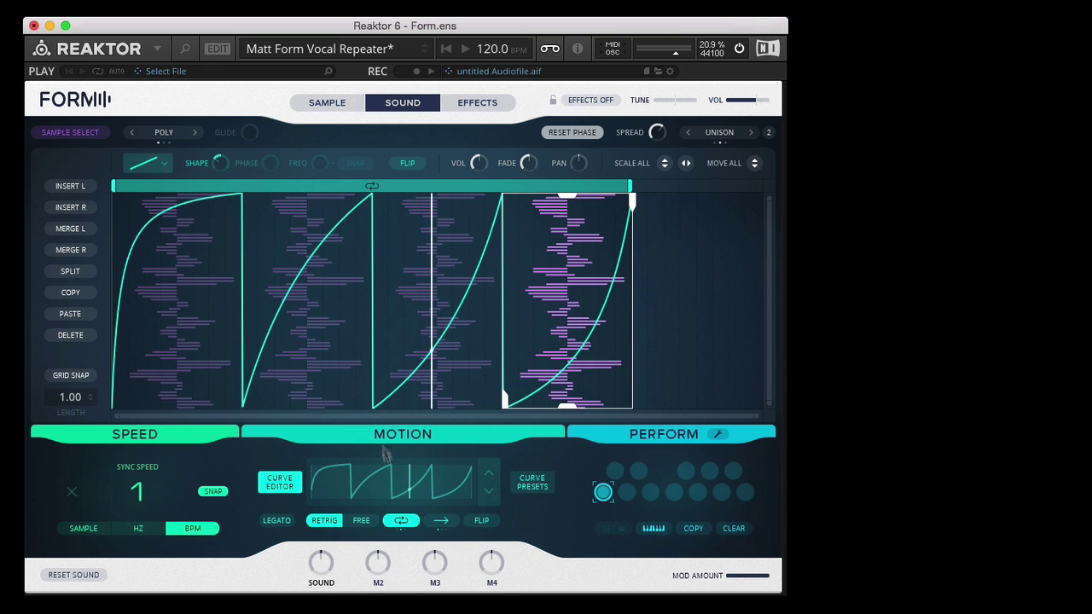
click(292, 218)
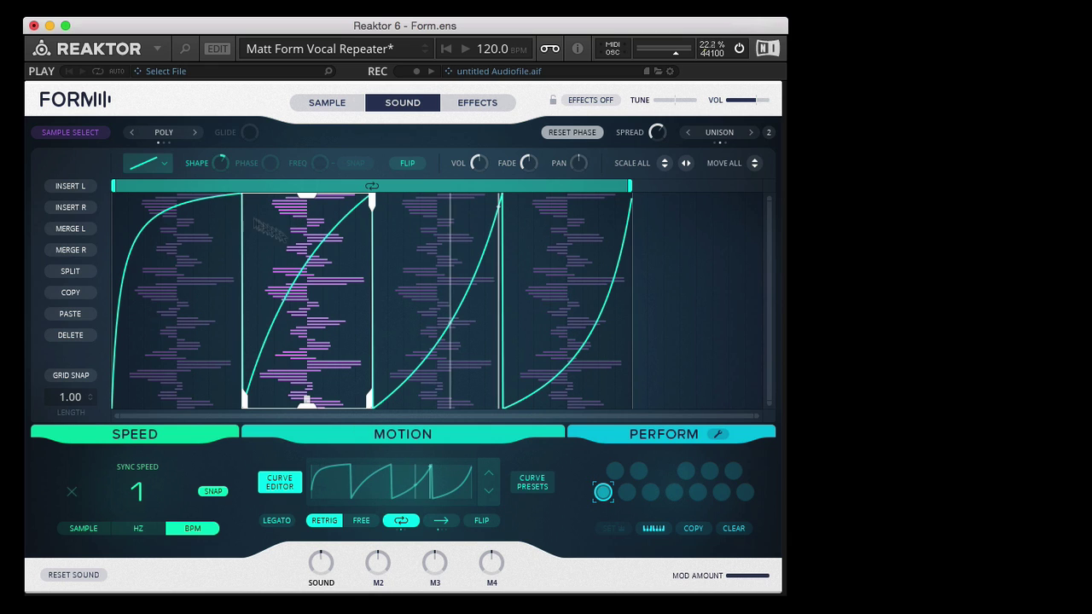
drag(302, 199, 305, 292)
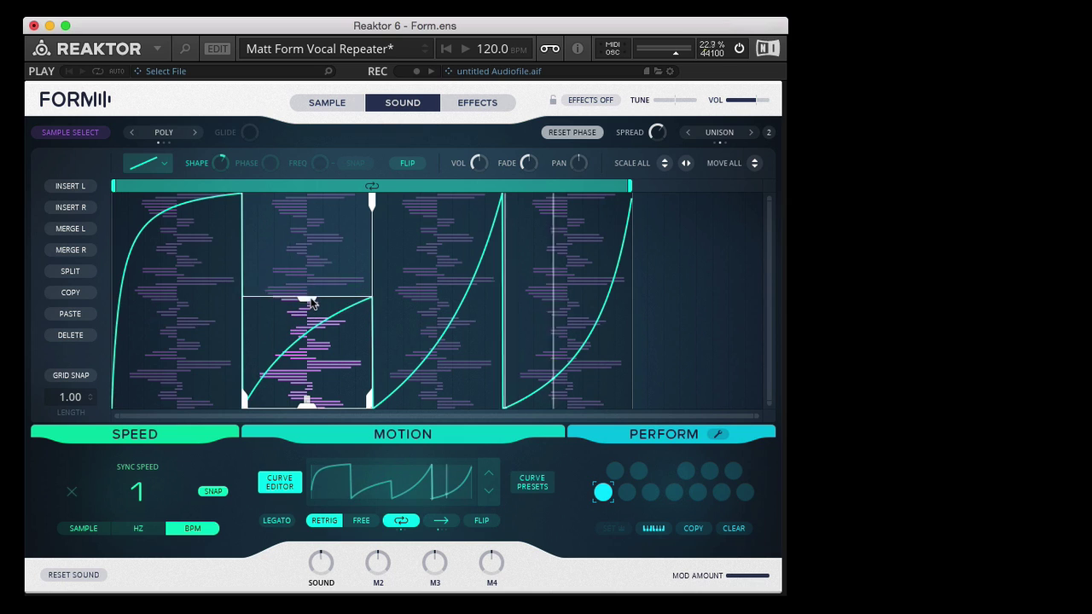
click(162, 167)
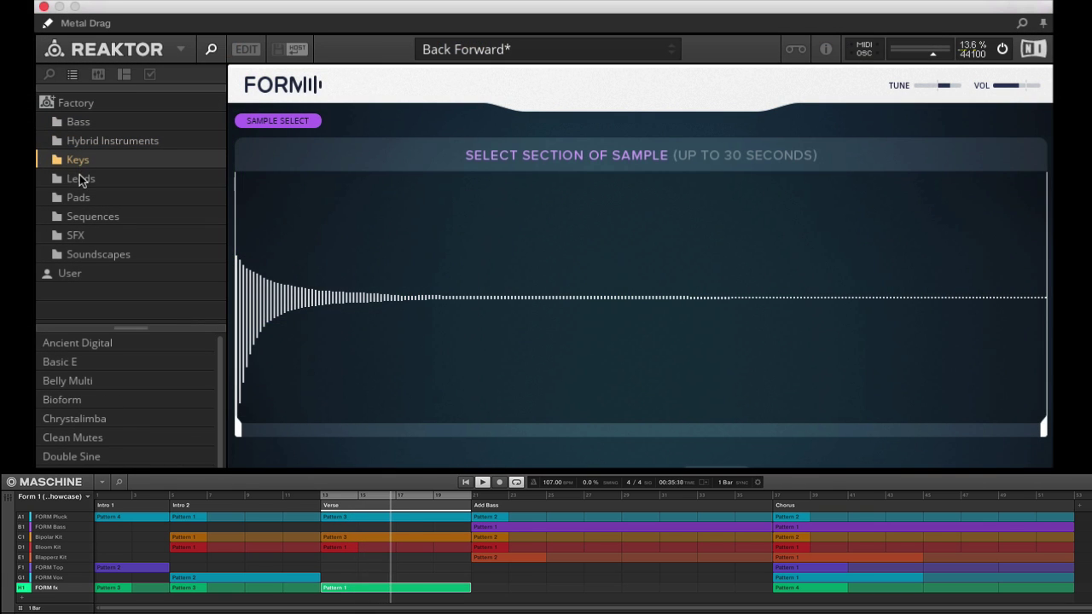
Step through Form's Leads, Pads, Sequences and SFX factory preset folders.
click(81, 180)
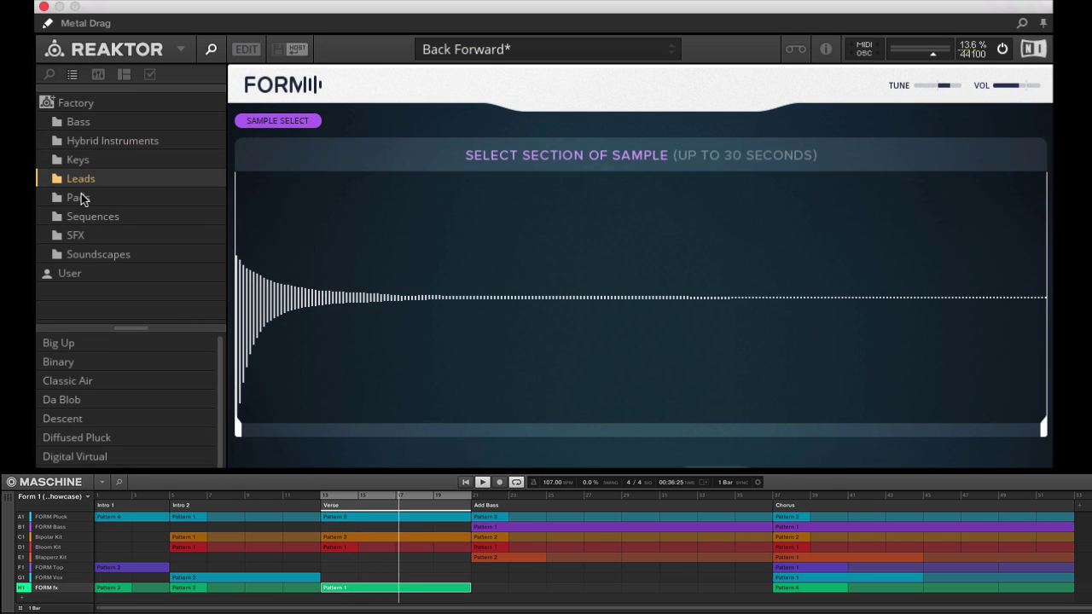
click(83, 199)
click(83, 217)
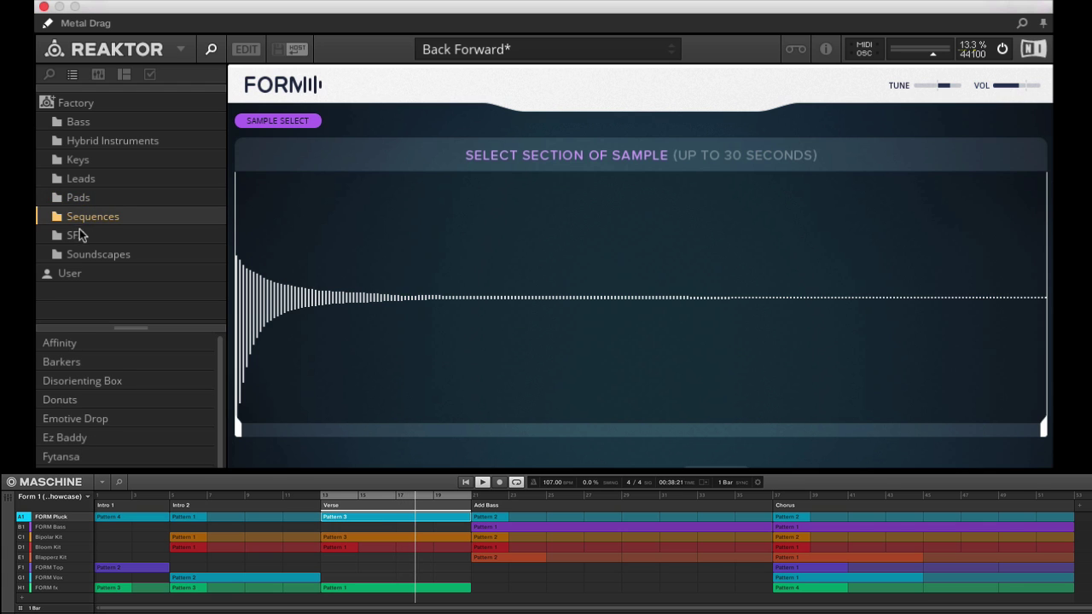
click(80, 236)
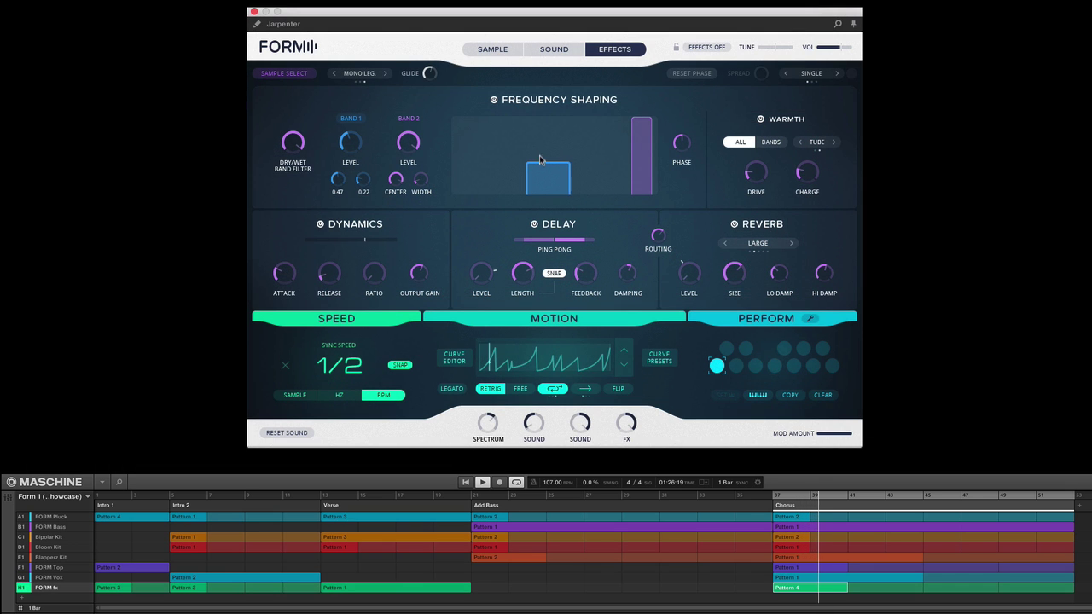
Widen Band 2 of the Jarpenter preset's Frequency Shaping effect.
drag(535, 122, 534, 158)
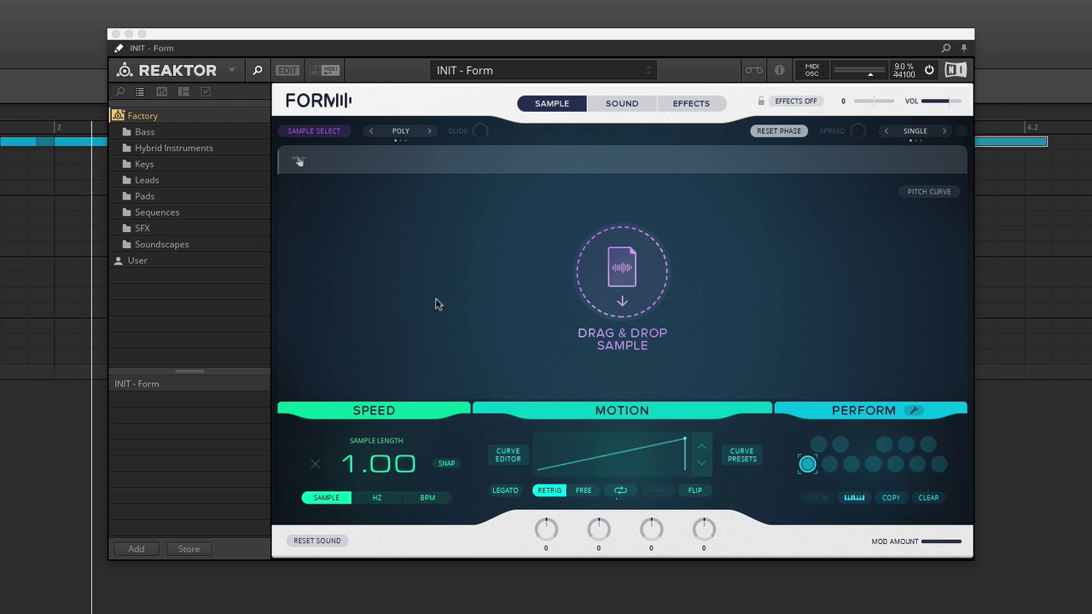
Browse the Desktop folder in the Files browser and select ADSR Vocal.aiff.
click(122, 96)
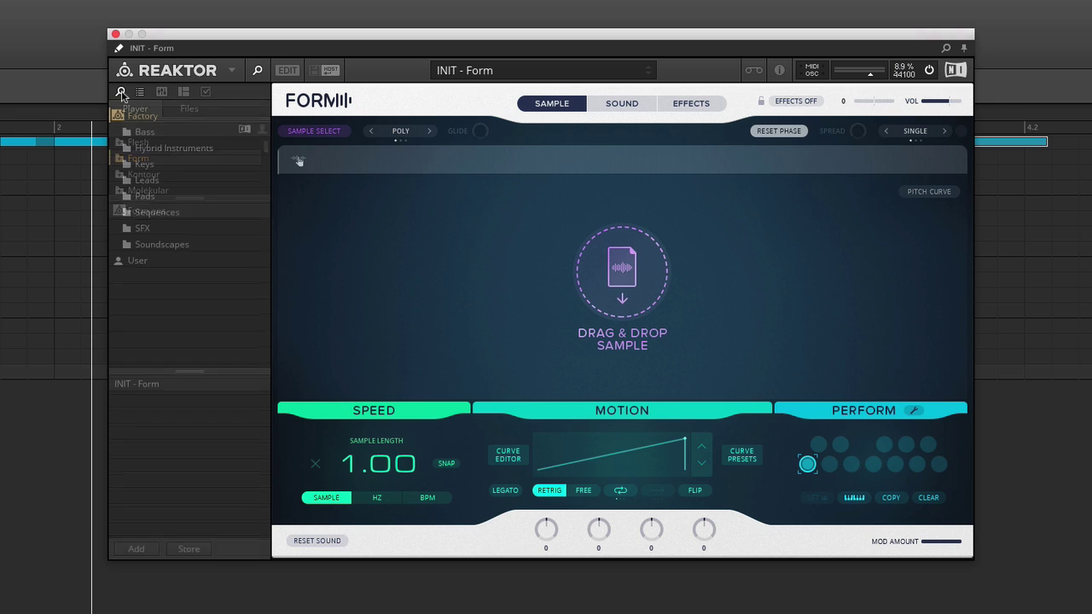
click(190, 109)
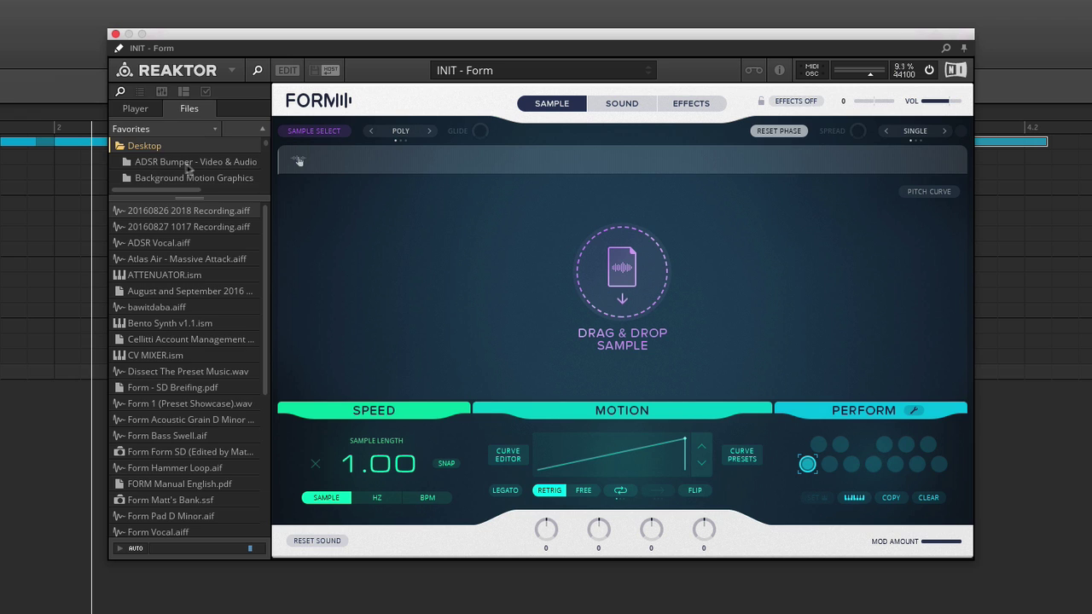
click(149, 245)
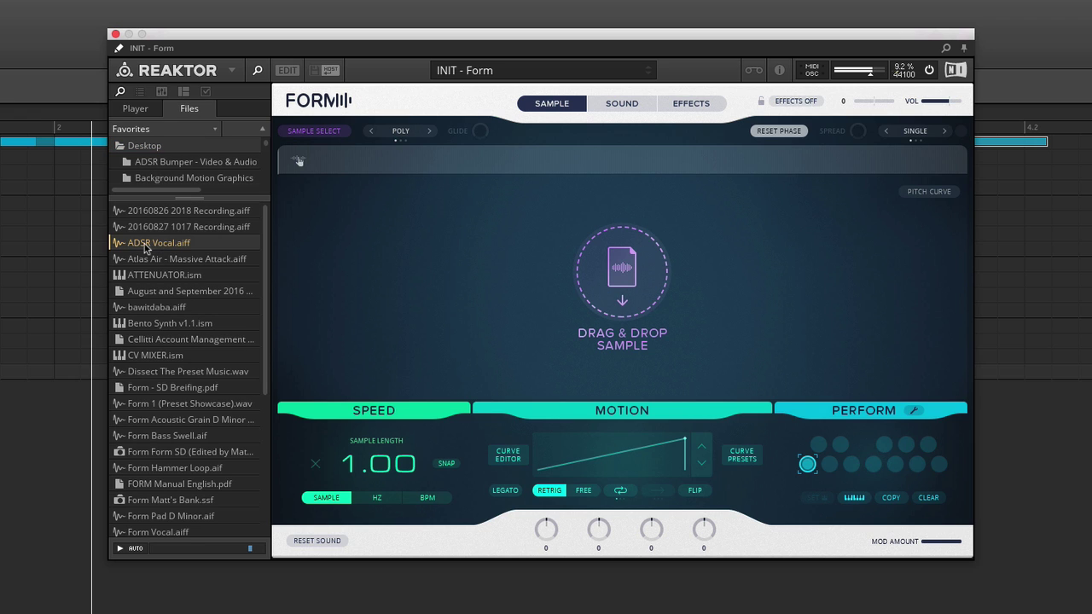
Drop ADSR Vocal.aiff onto Form, trim the selection to 1.9 seconds, and load it.
drag(362, 286, 612, 297)
drag(282, 393, 455, 392)
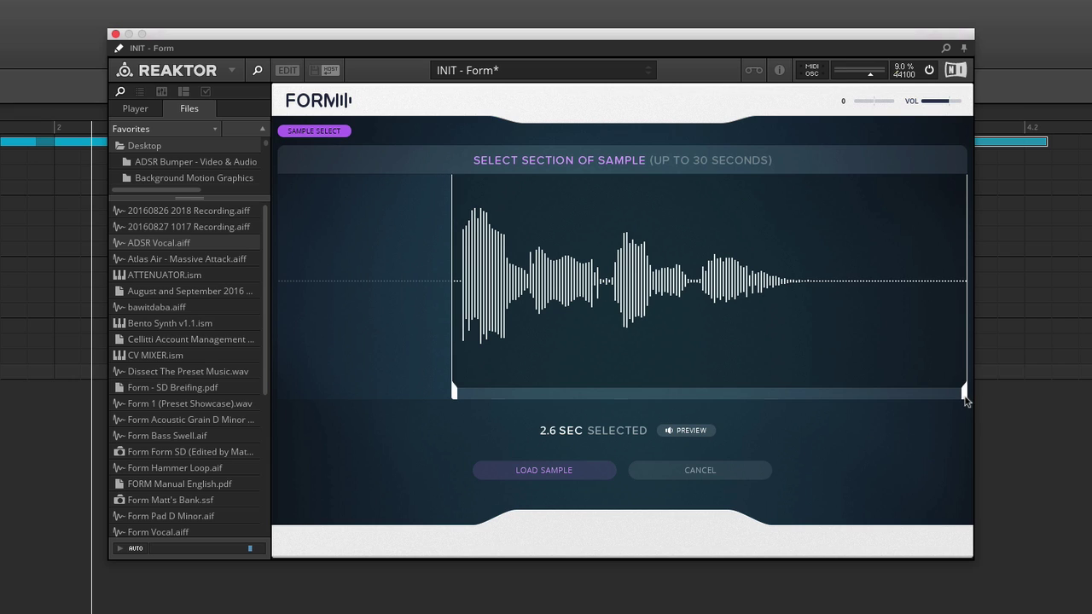
drag(964, 394, 824, 394)
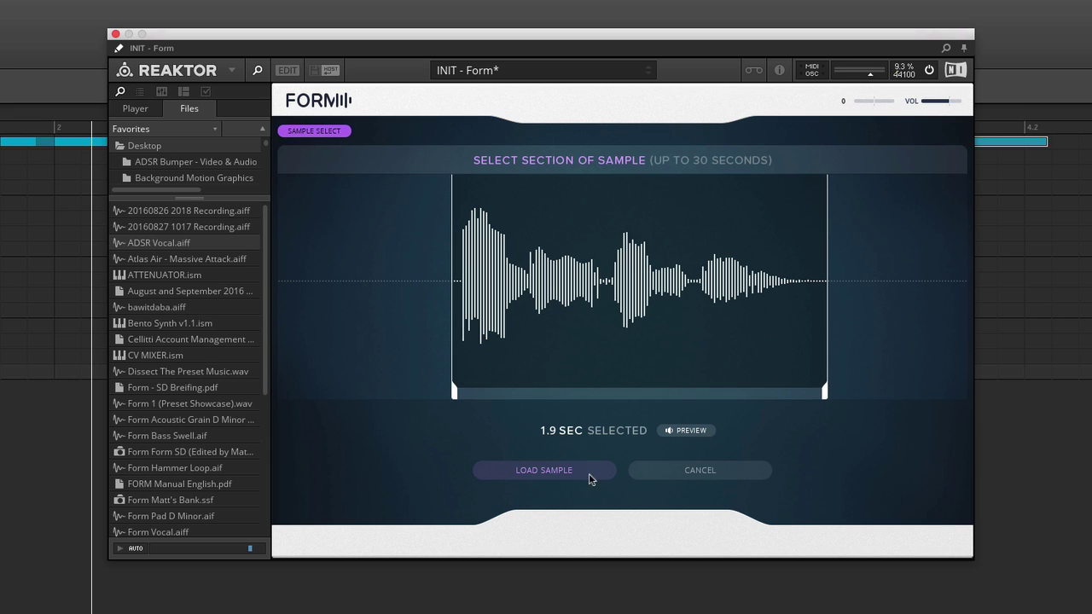
click(589, 479)
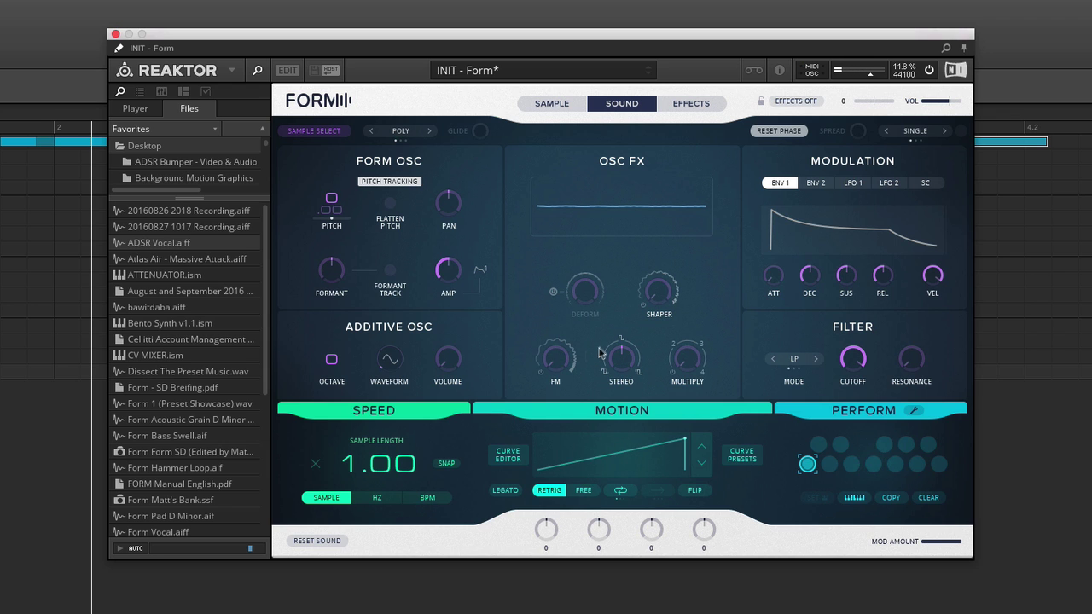
Hide the file browser and turn on Flatten Pitch for the vocal sample.
click(258, 74)
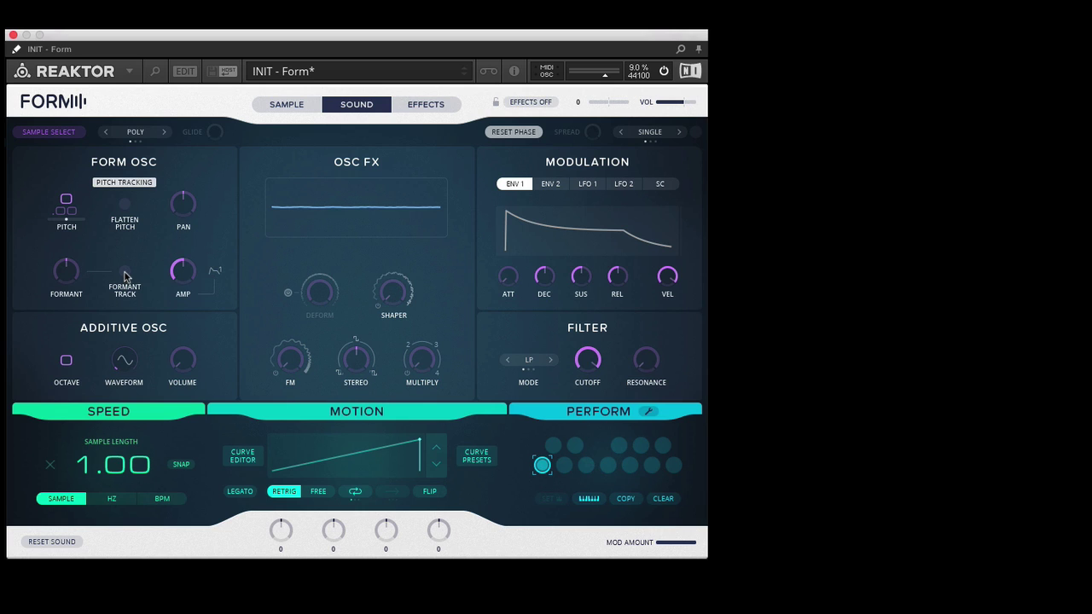
click(125, 207)
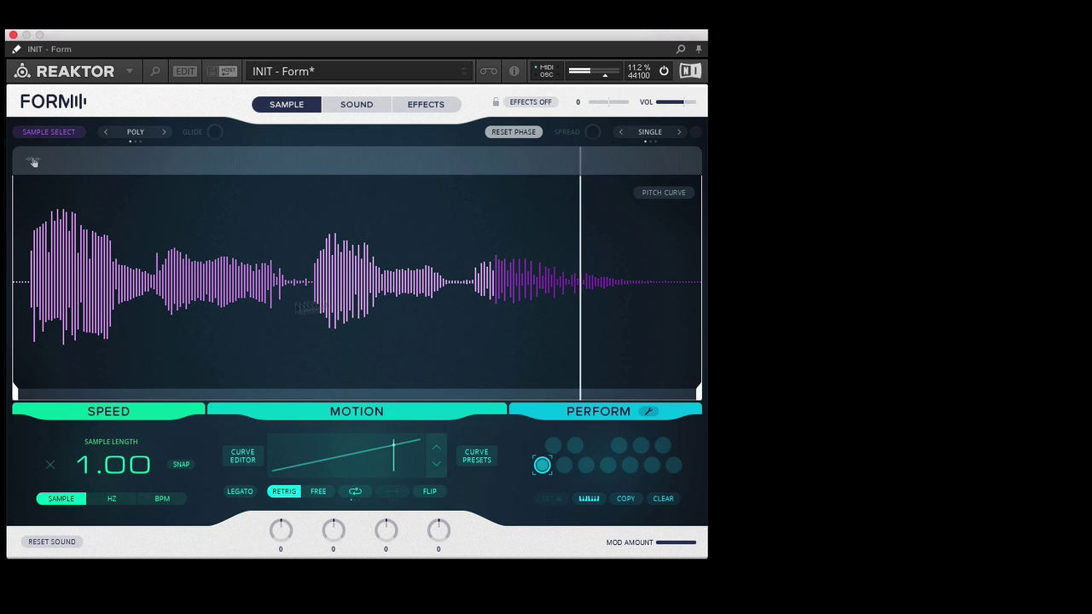
Widen the play region across the waveform, loop the motion curve, and set sample length to 3.31.
drag(356, 394, 106, 465)
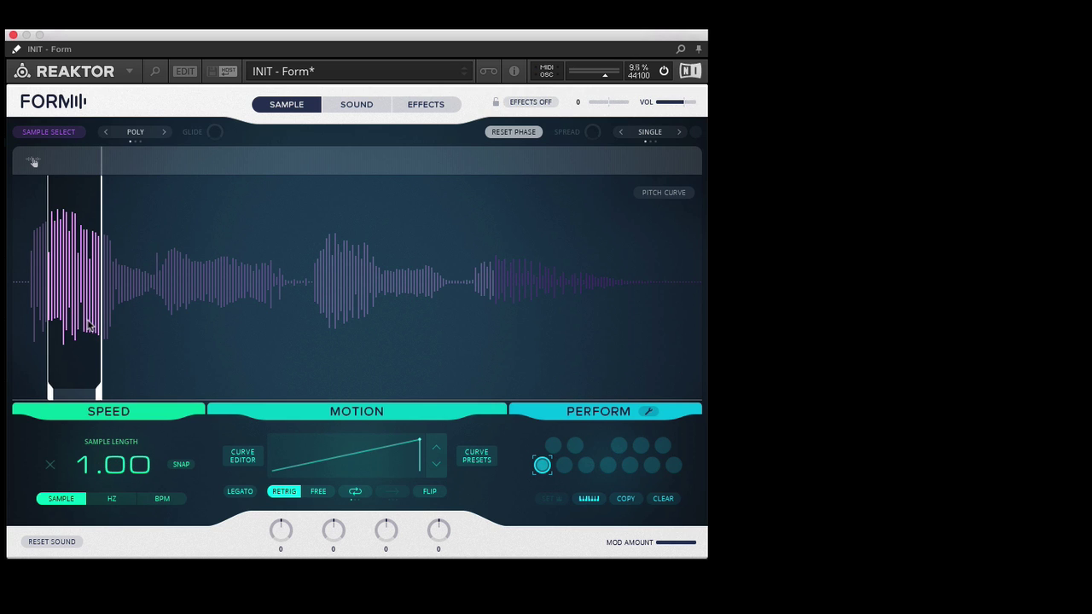
drag(90, 325, 210, 139)
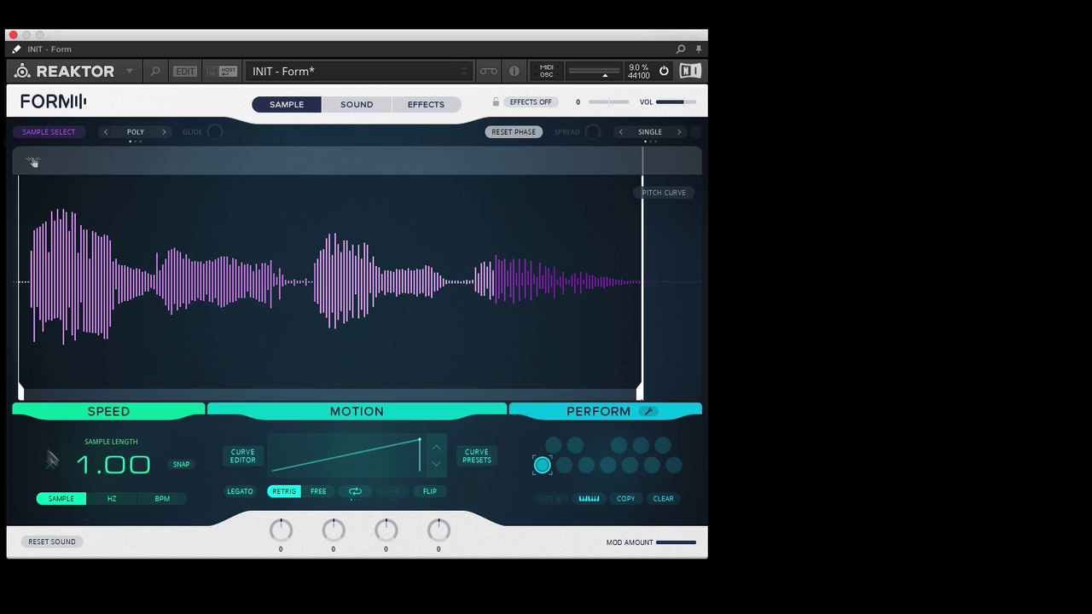
mouse_move(96, 480)
mouse_down()
mouse_move(88, 433)
mouse_move(87, 531)
mouse_move(90, 465)
mouse_up()
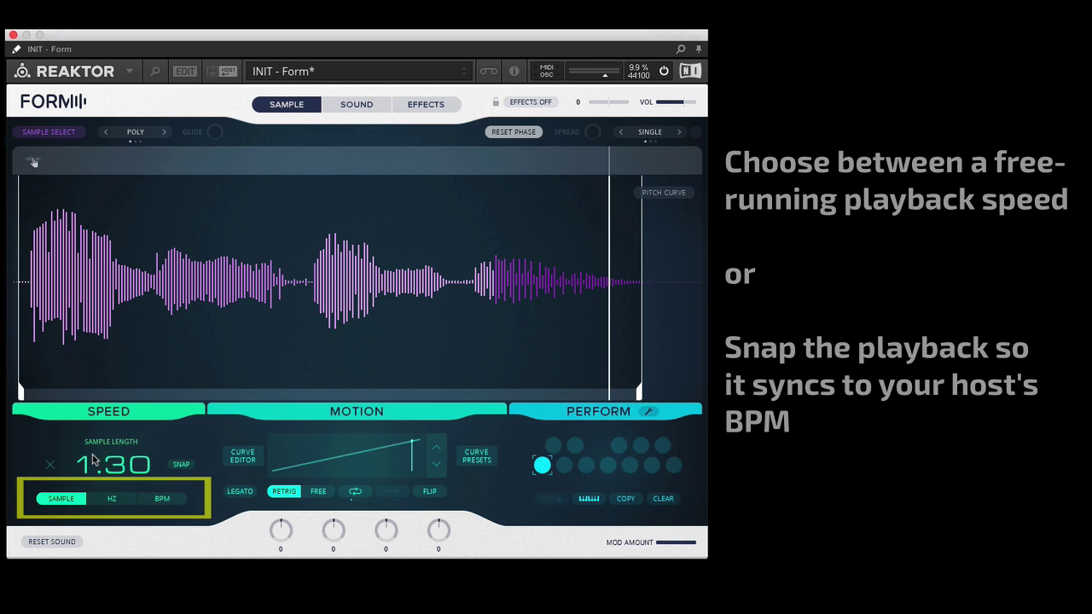
click(355, 493)
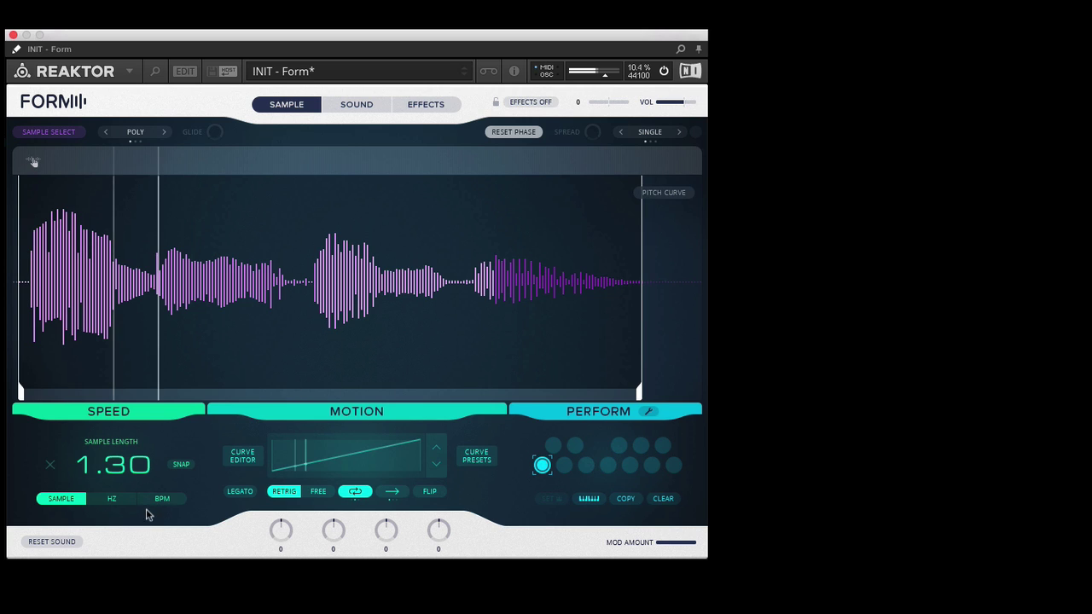
drag(89, 463, 90, 439)
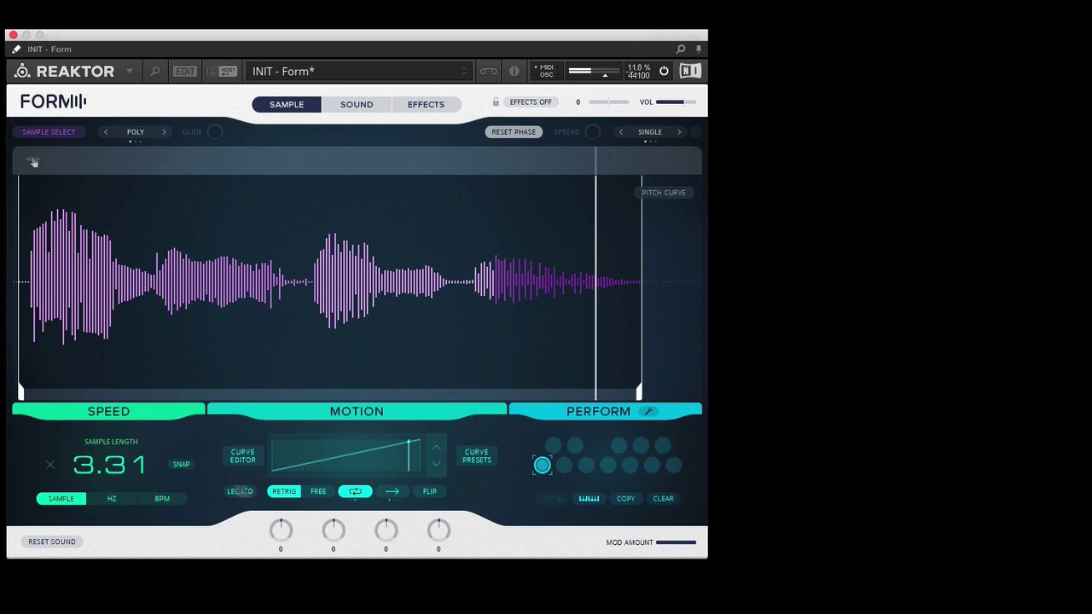
Try the arch-shaped motion curve preset and shorten the sample length to about 0.46.
click(461, 447)
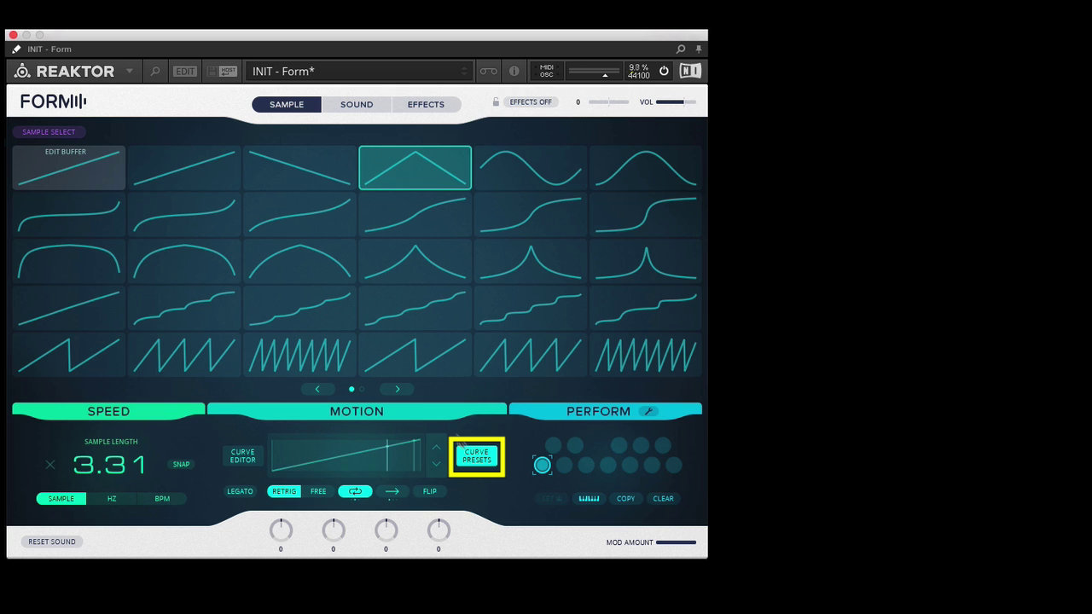
click(145, 272)
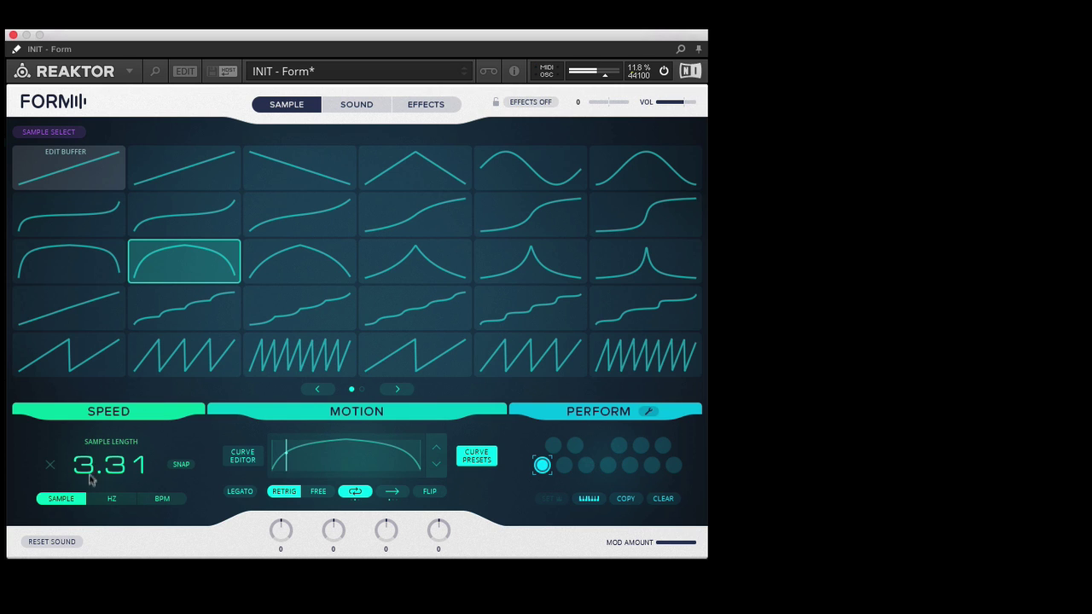
drag(90, 479, 89, 526)
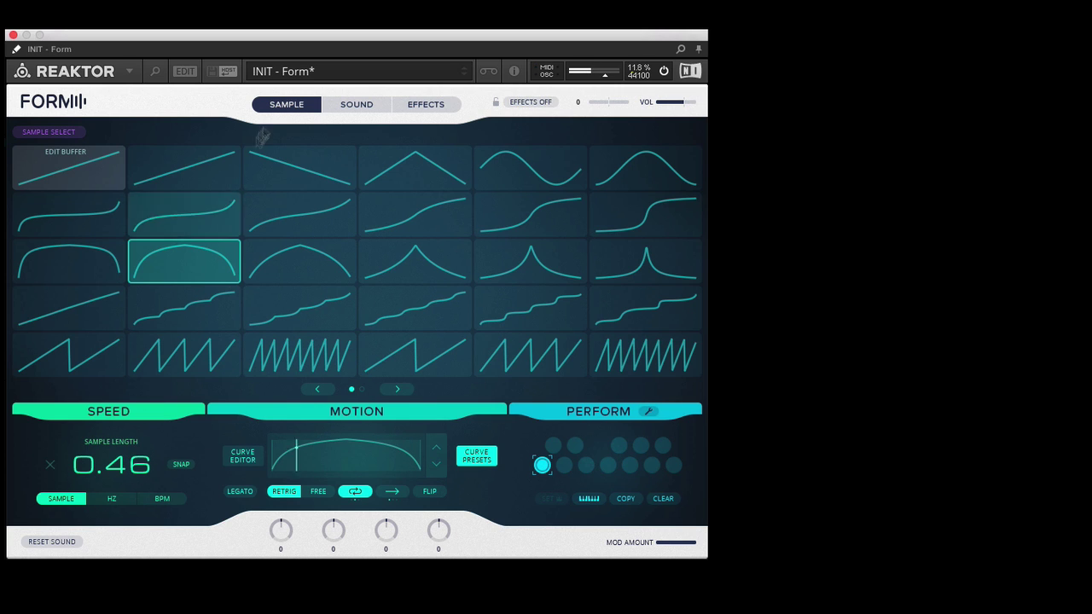
click(477, 456)
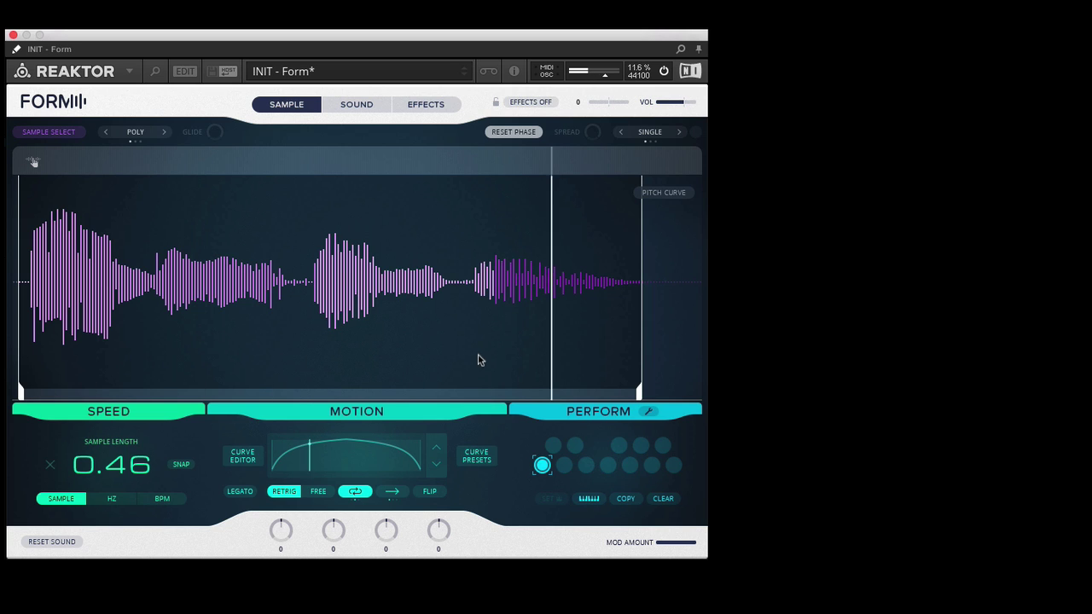
Apply the repeating sawtooth curve preset and reset the sample length to 1.00.
click(477, 456)
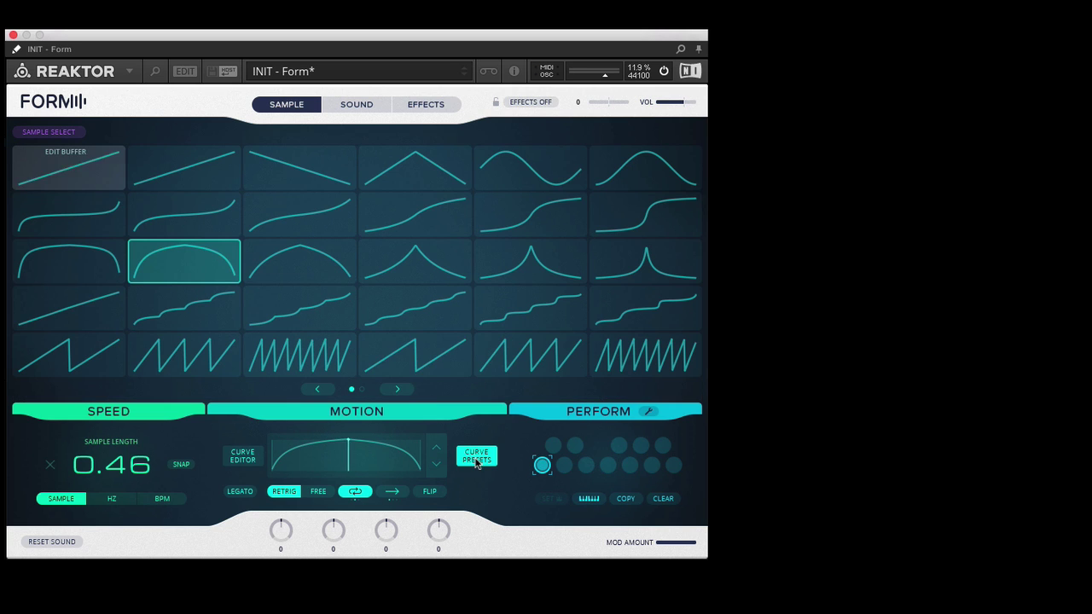
click(571, 358)
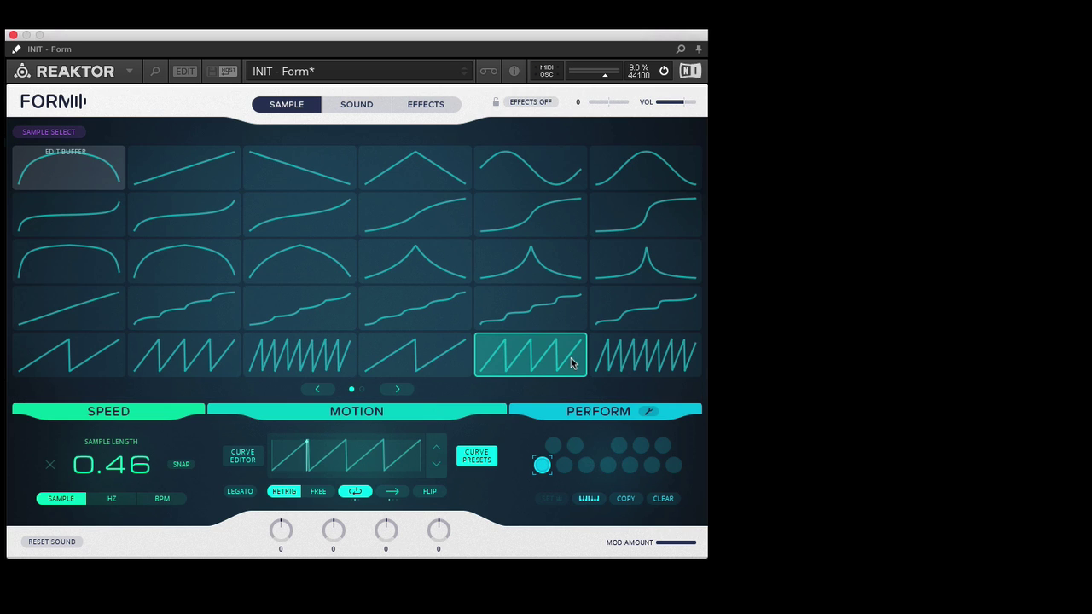
double_click(94, 465)
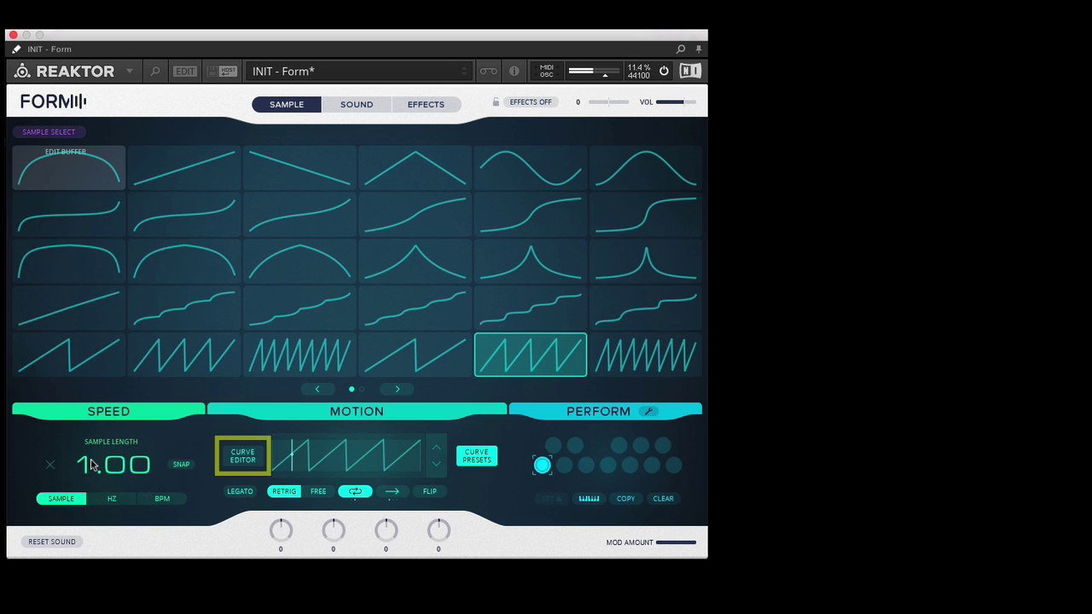
In the Curve Editor, pull the second segment's peak down and make it a flat line.
click(240, 459)
click(268, 193)
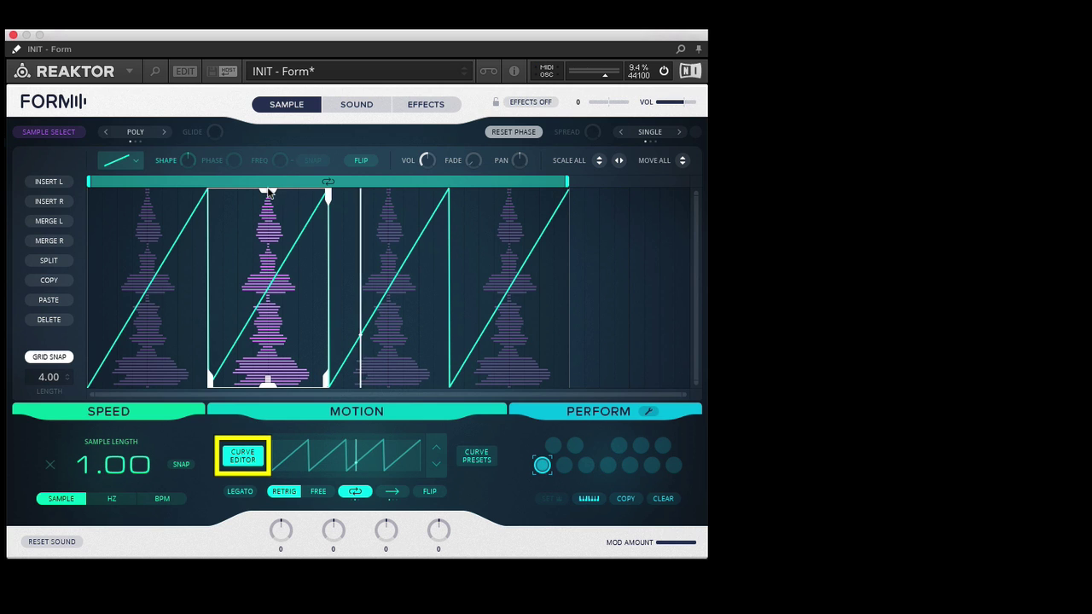
drag(269, 193, 263, 318)
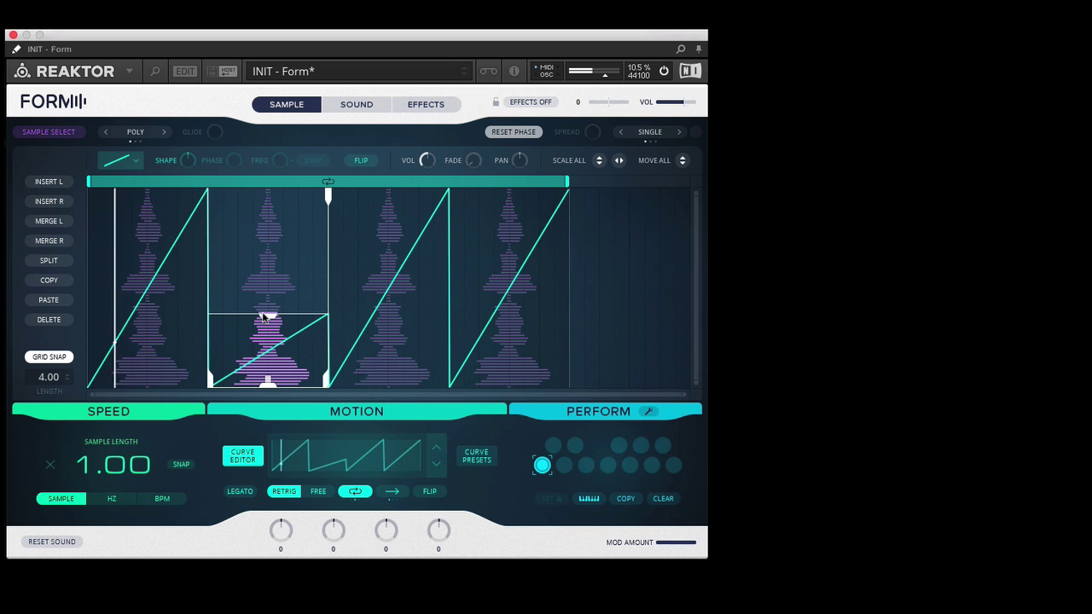
click(119, 161)
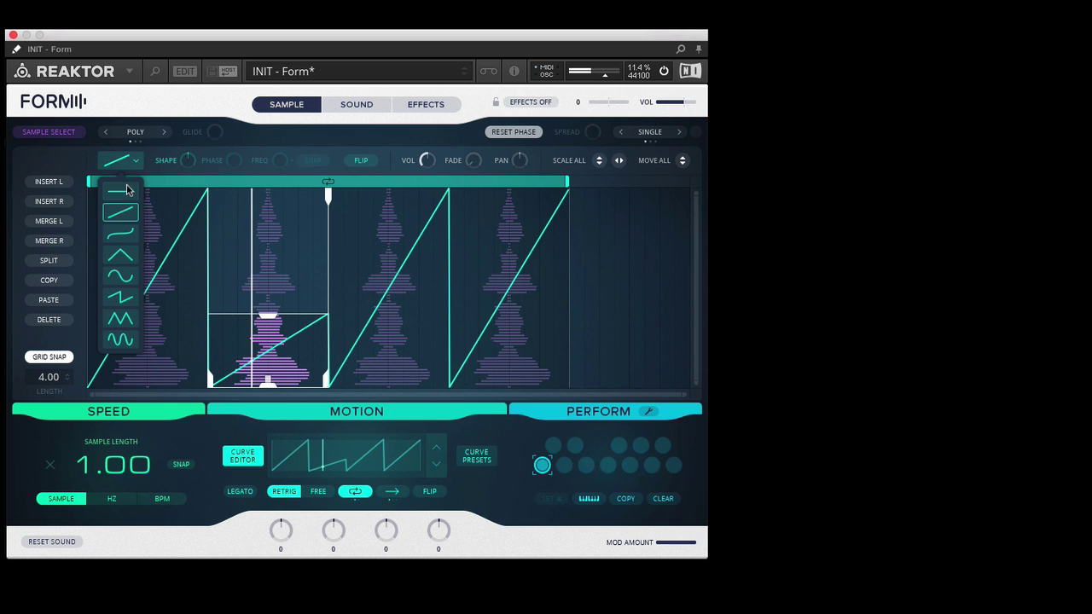
click(124, 190)
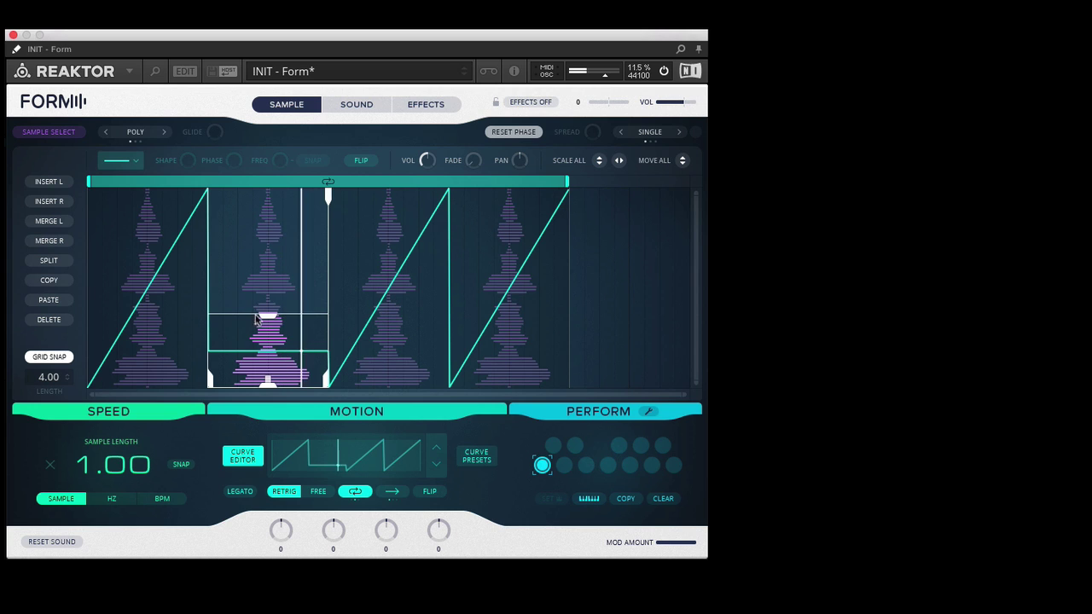
click(384, 282)
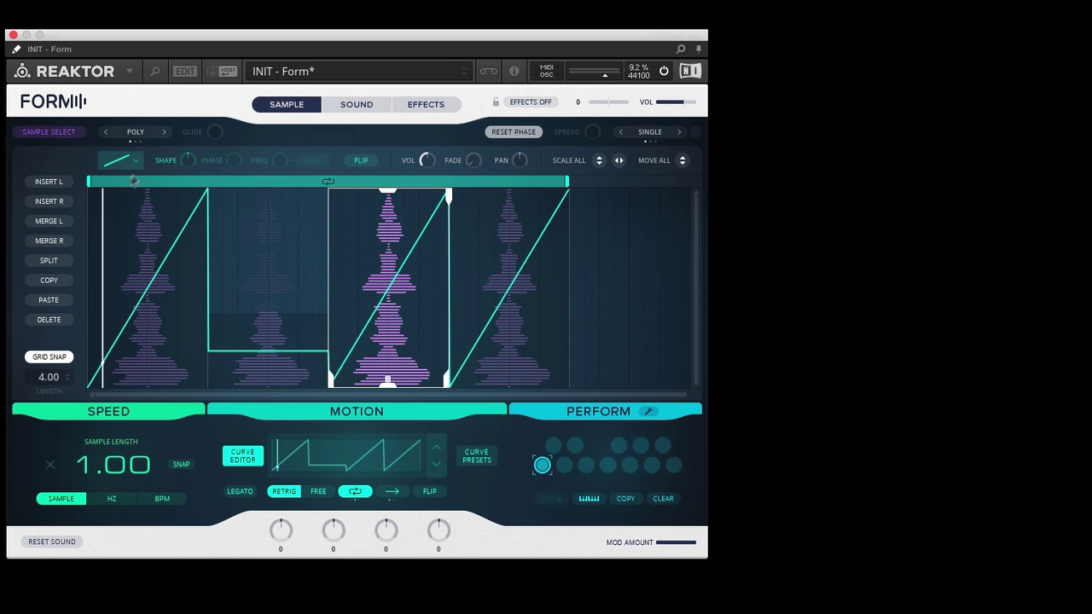
click(345, 104)
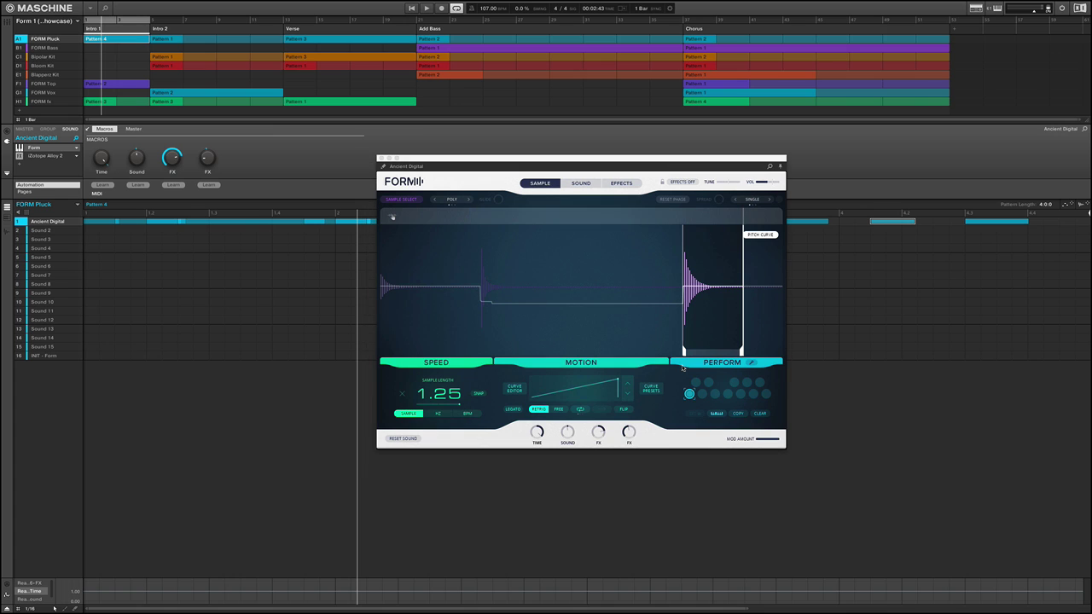
Start arrangement playback with the Ancient Digital Form window open.
key(space)
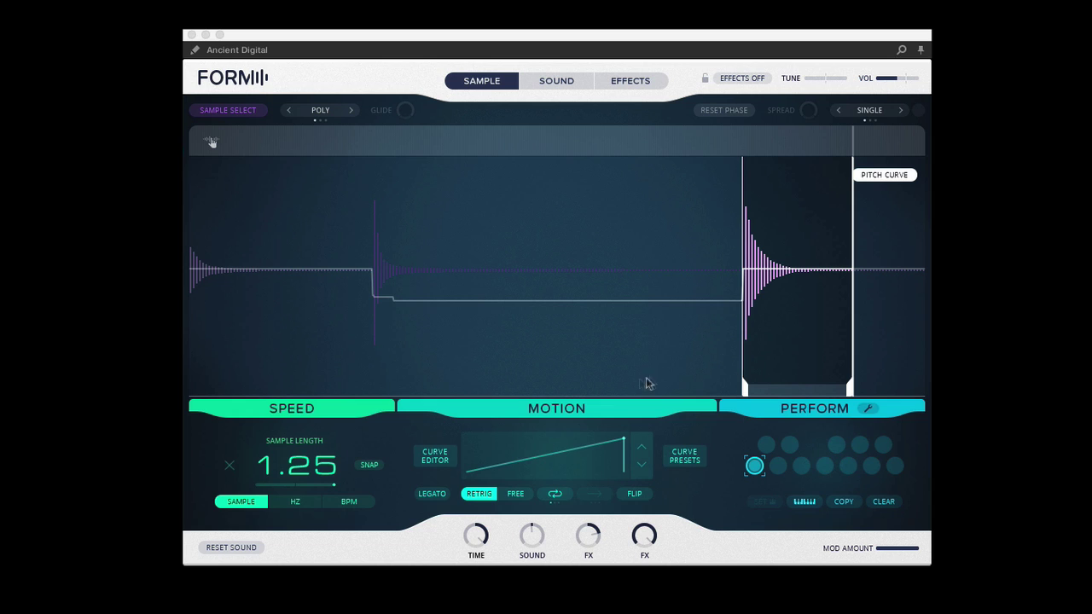
Review Ancient Digital's sample selection view, then show Form's Effects page.
click(246, 111)
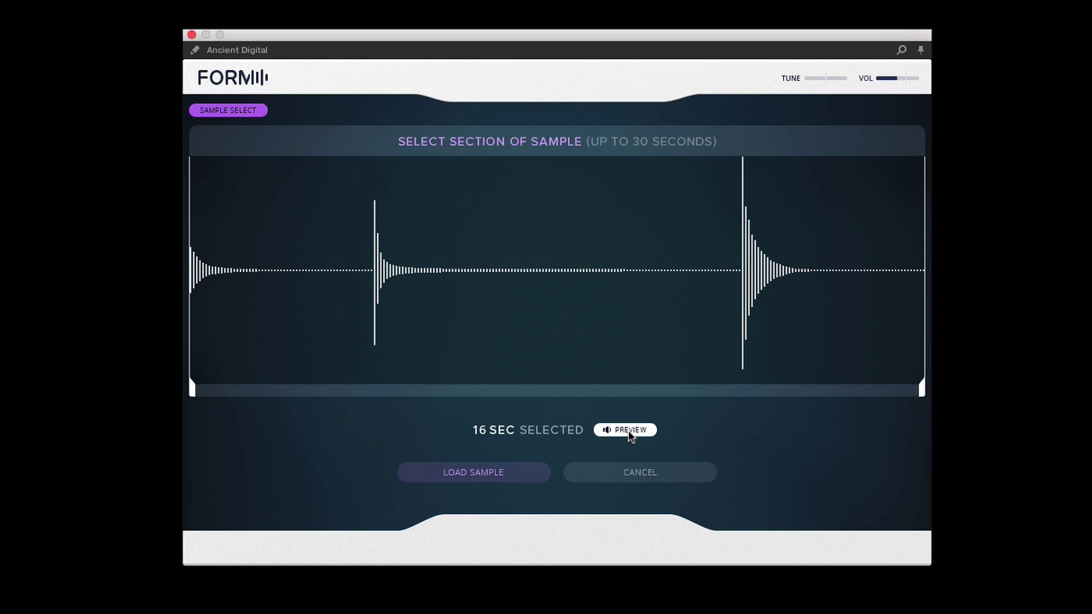
click(242, 114)
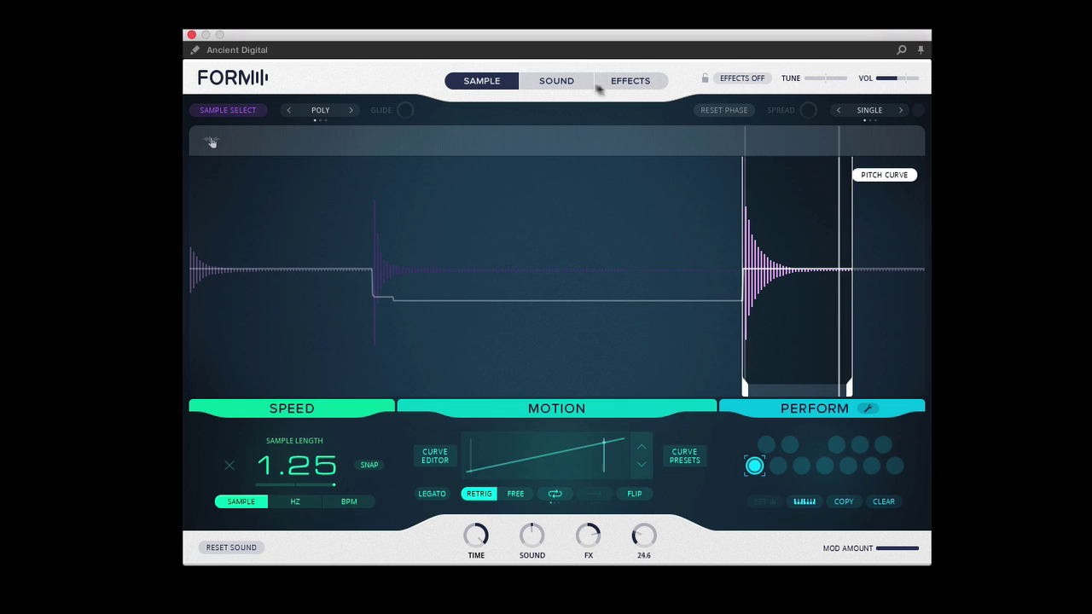
click(632, 86)
Lower the ping-pong delay setting and reshape frequency-shaping bands 1 and 2 higher up.
drag(580, 325, 538, 314)
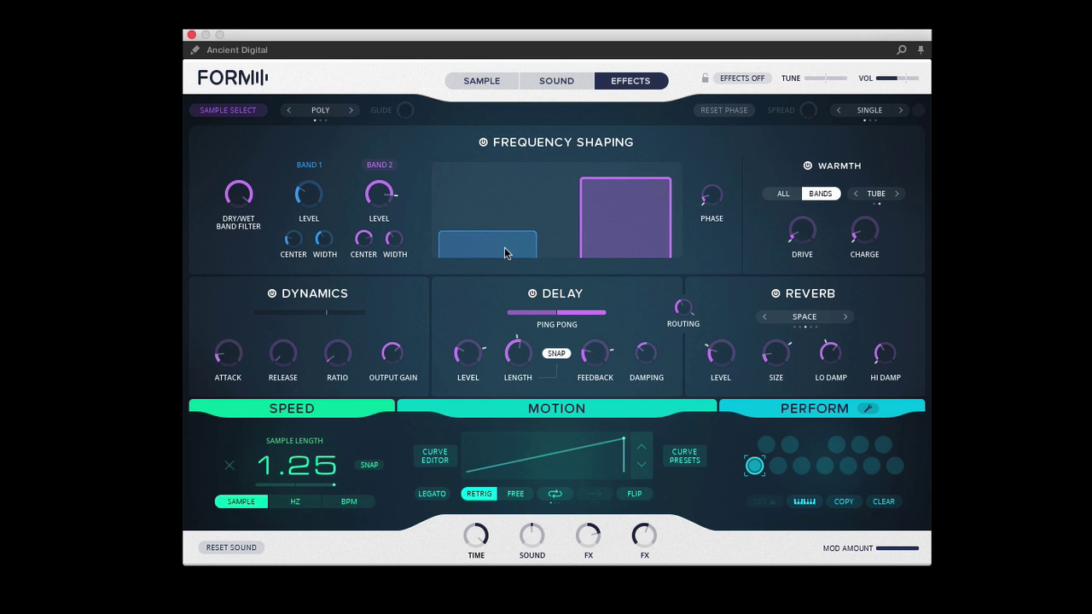
drag(504, 252, 522, 200)
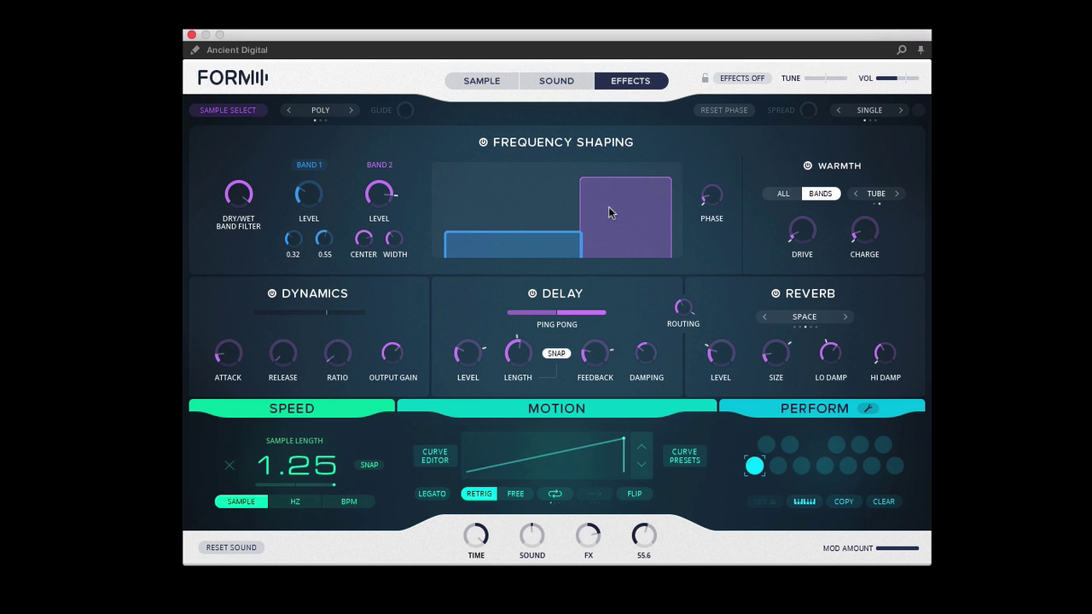
drag(608, 211, 665, 247)
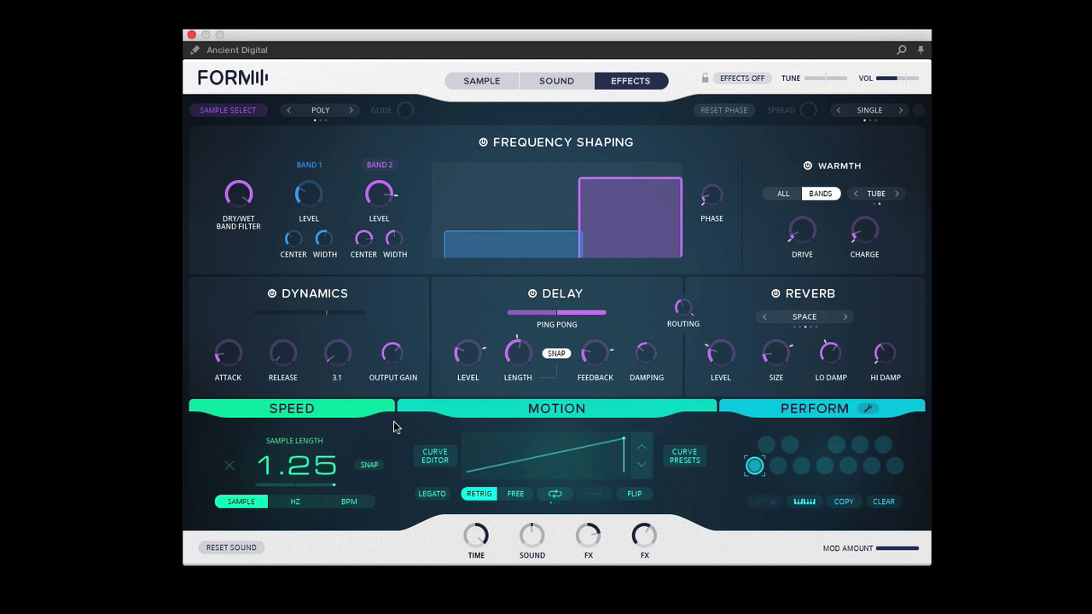
Go back to the Sample page and label the first macro knob TIME.
click(495, 84)
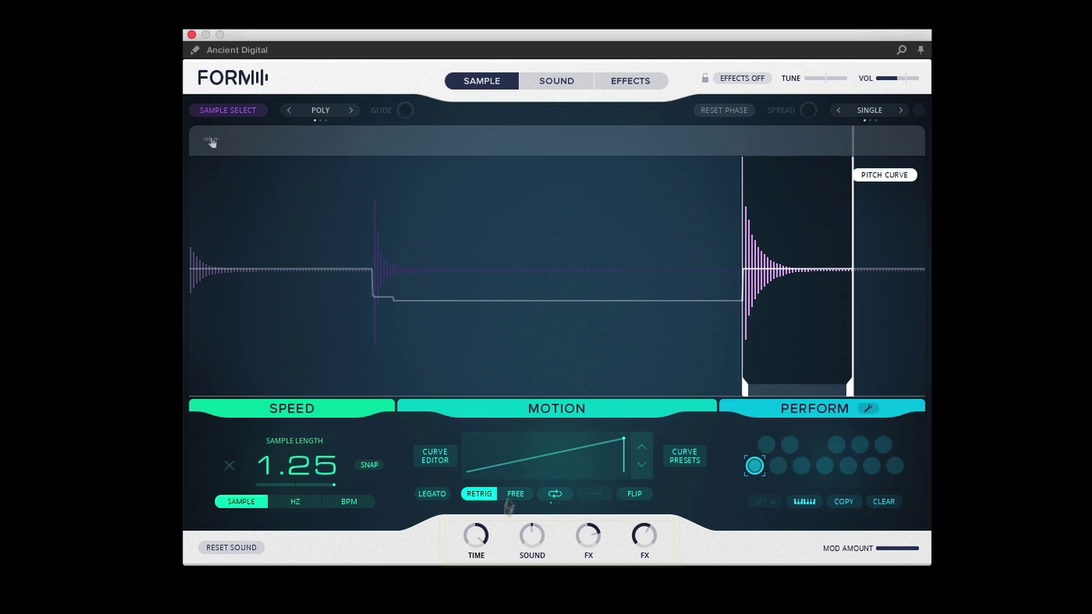
click(479, 559)
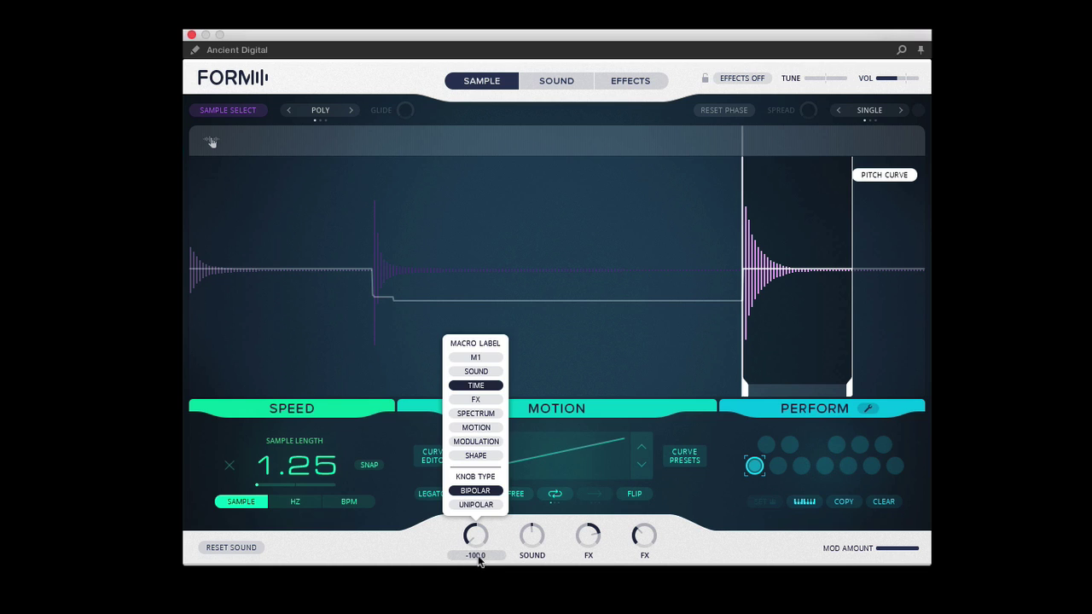
click(410, 547)
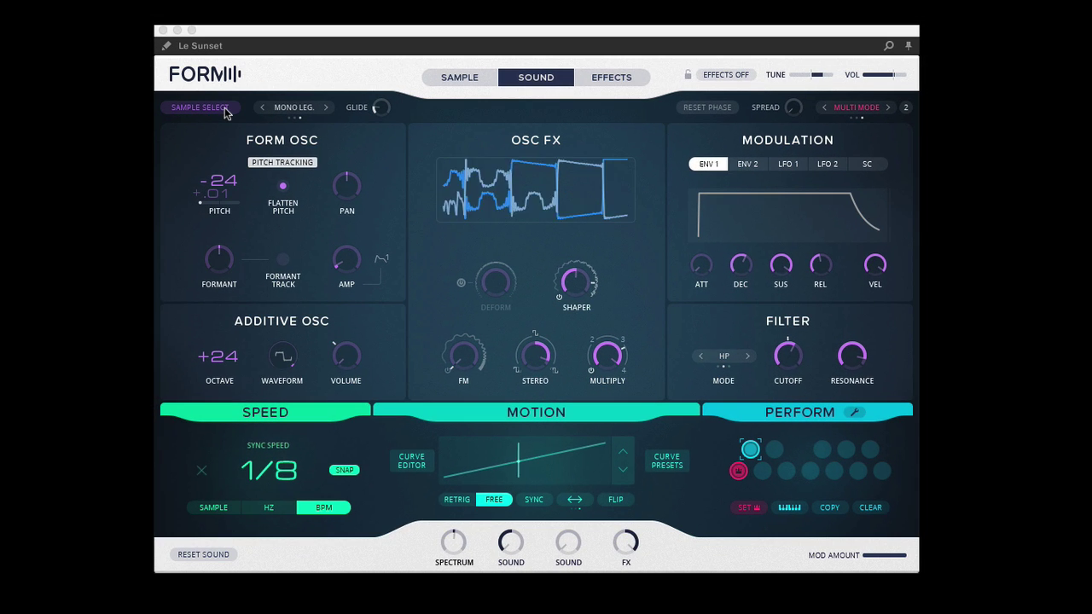
click(246, 120)
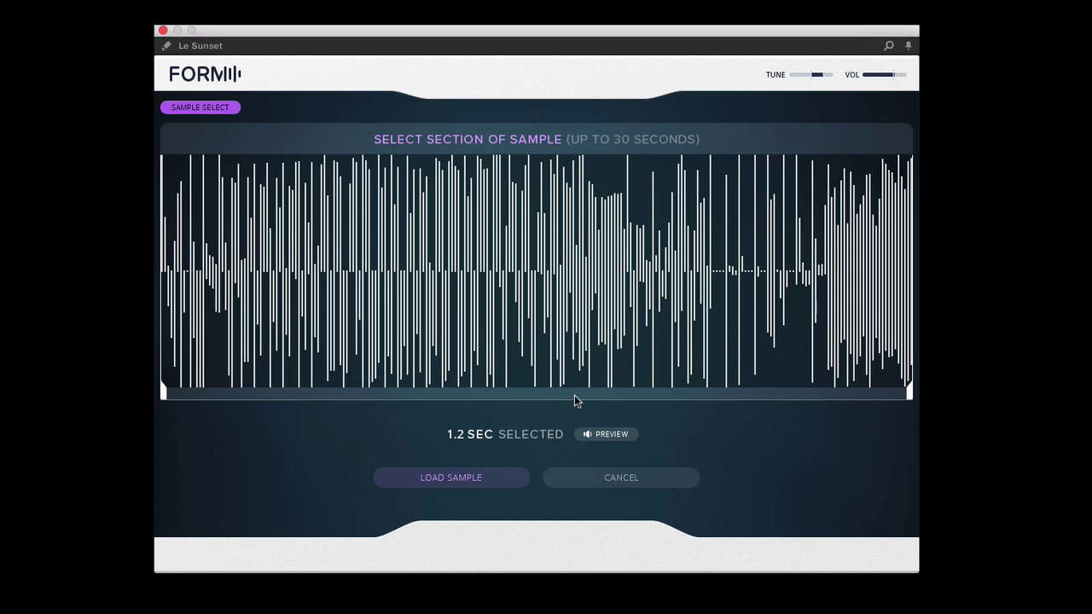
click(615, 436)
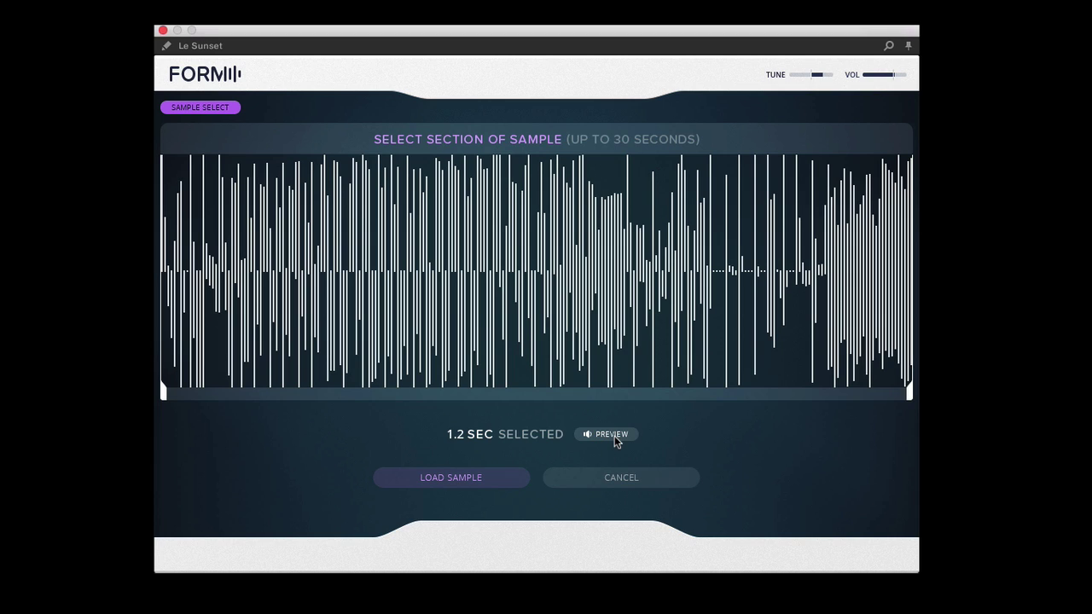
click(210, 107)
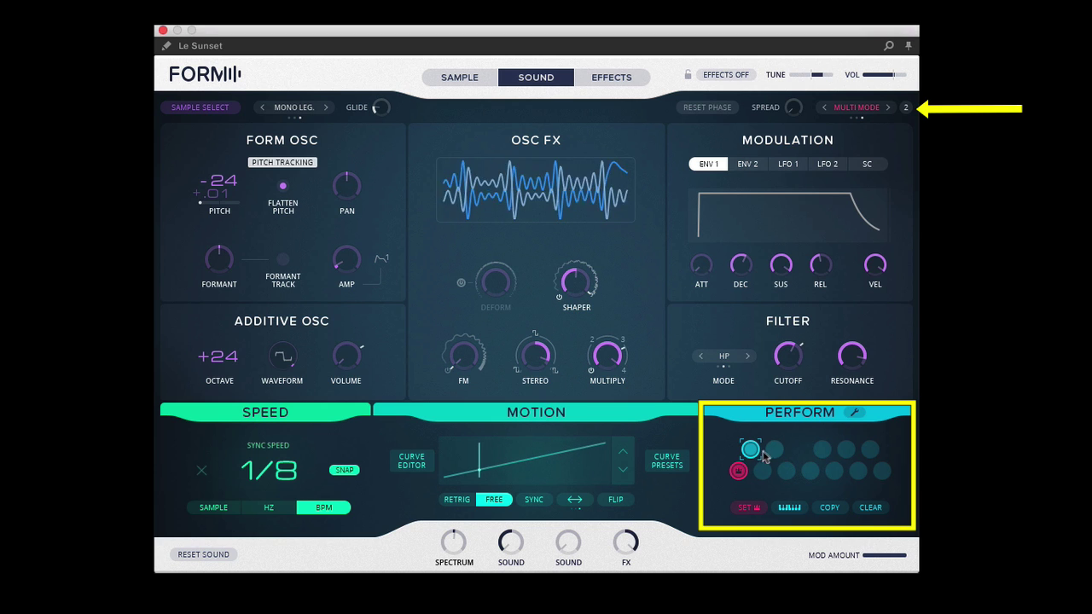
Recall the pitch -12 / 1/4 snapshot, then pitch -24 / 1/8, then pitch -12 again.
click(739, 473)
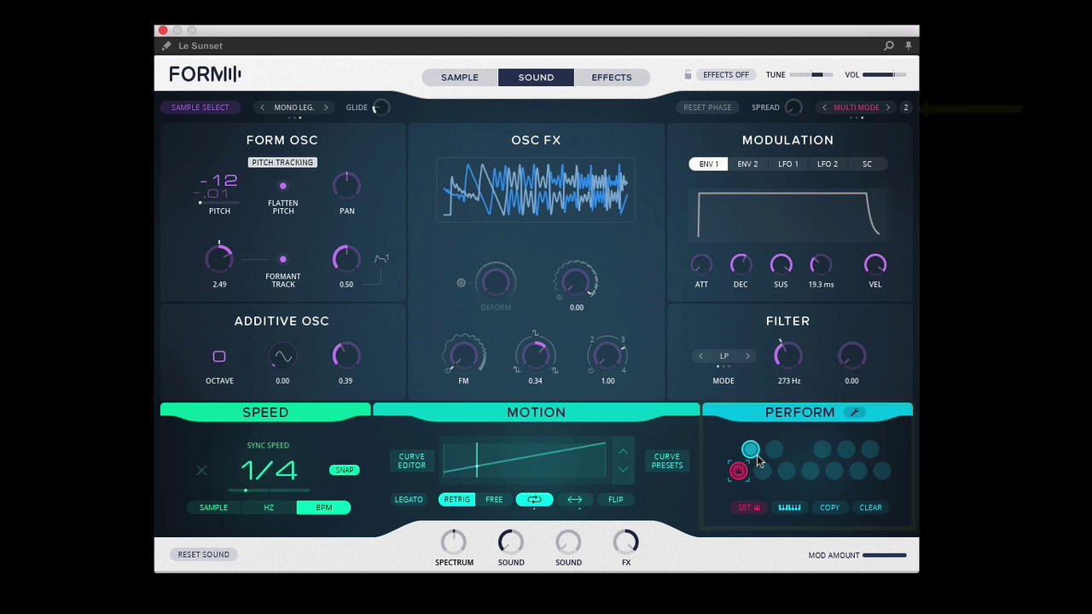
click(750, 450)
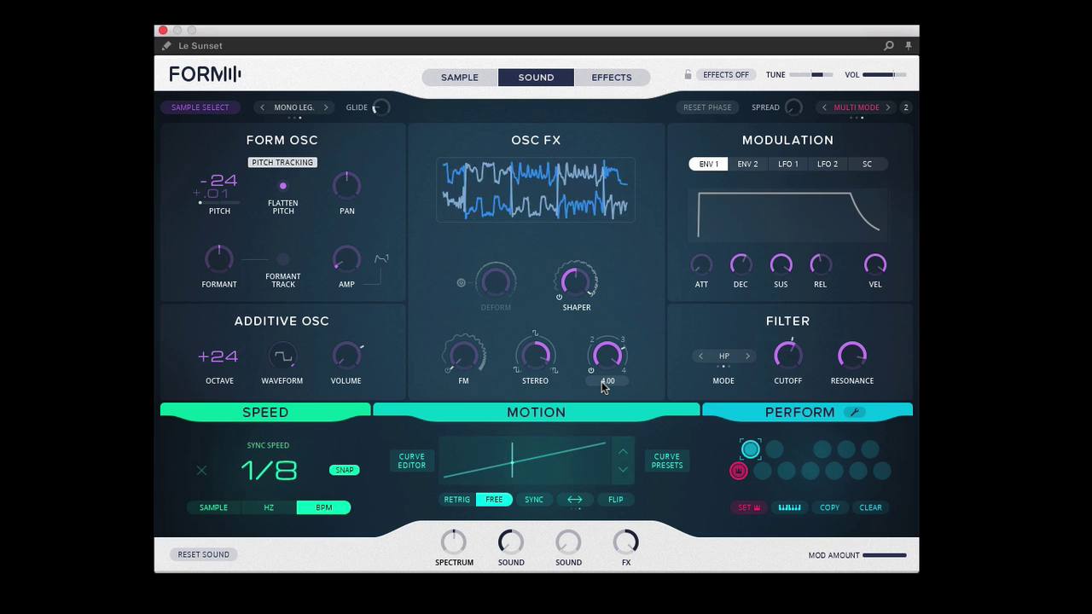
click(740, 473)
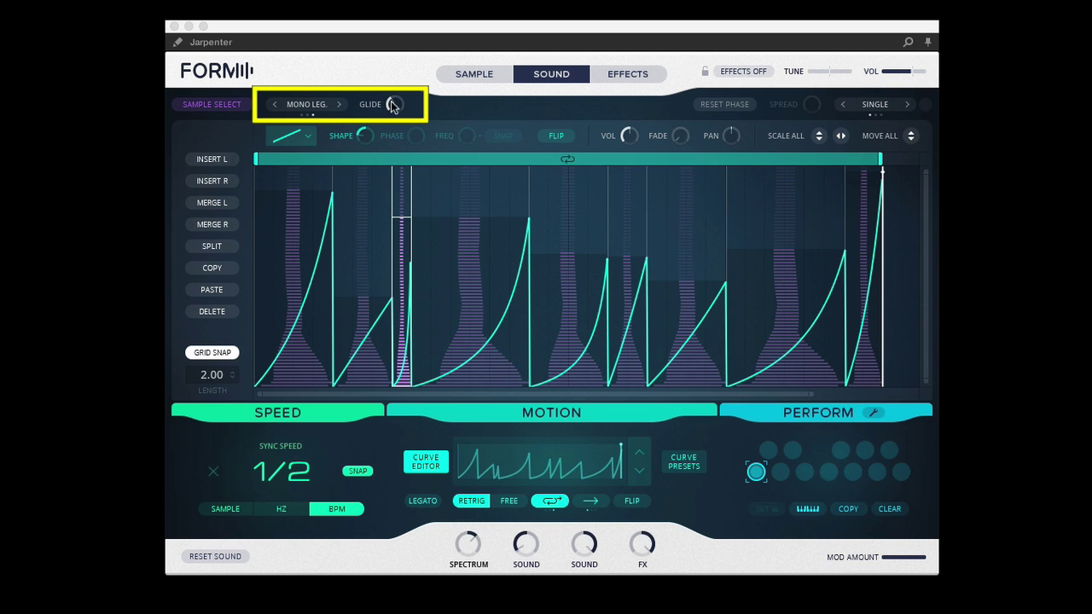
Raise the wider segment of Jarpenter's motion curve and glance at the curve presets list.
click(396, 134)
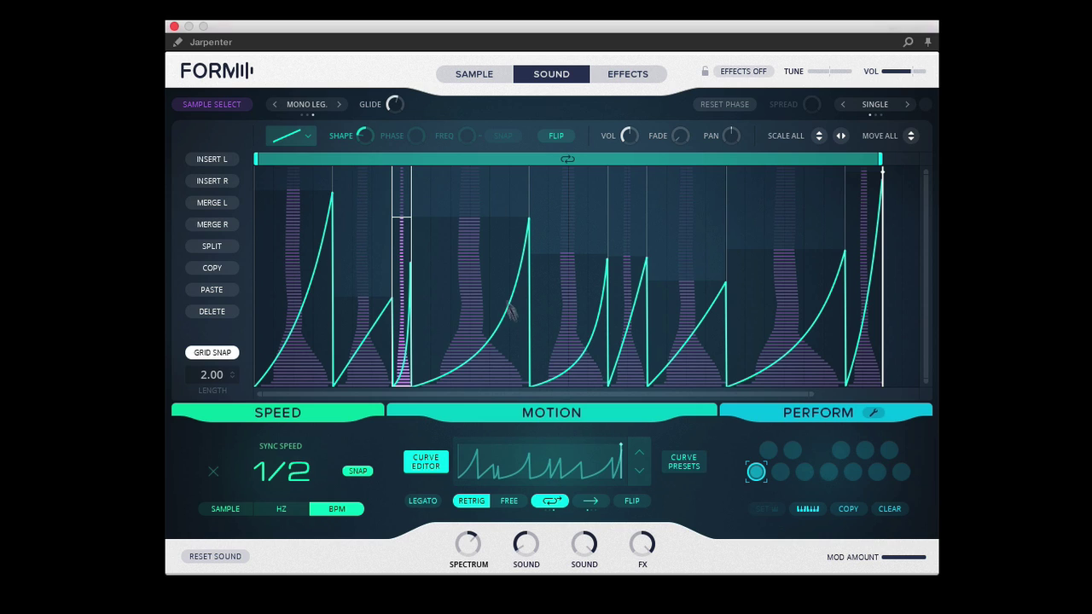
click(479, 256)
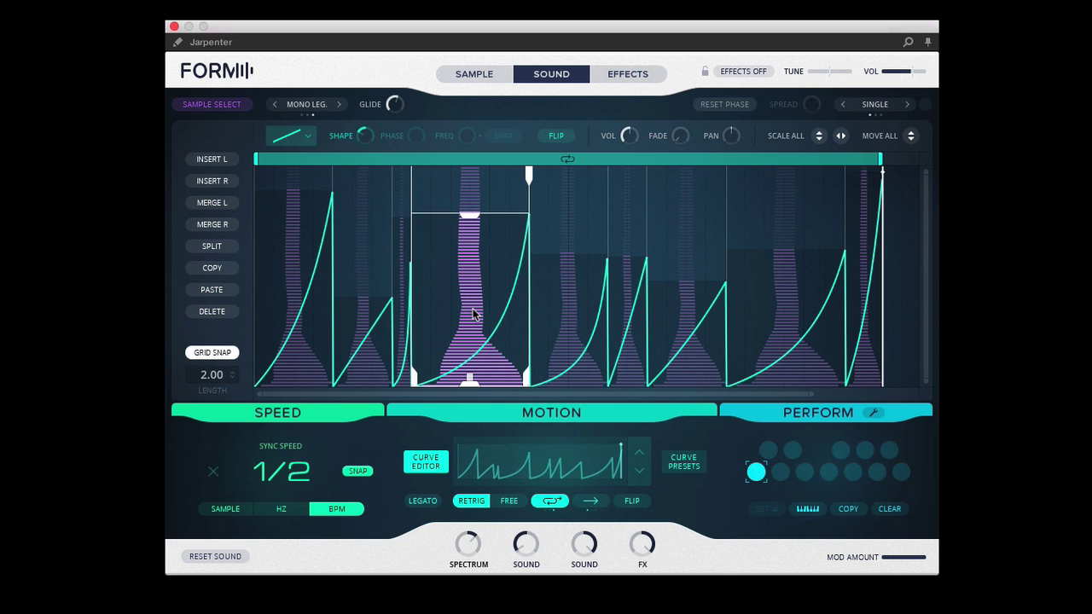
drag(475, 313, 471, 258)
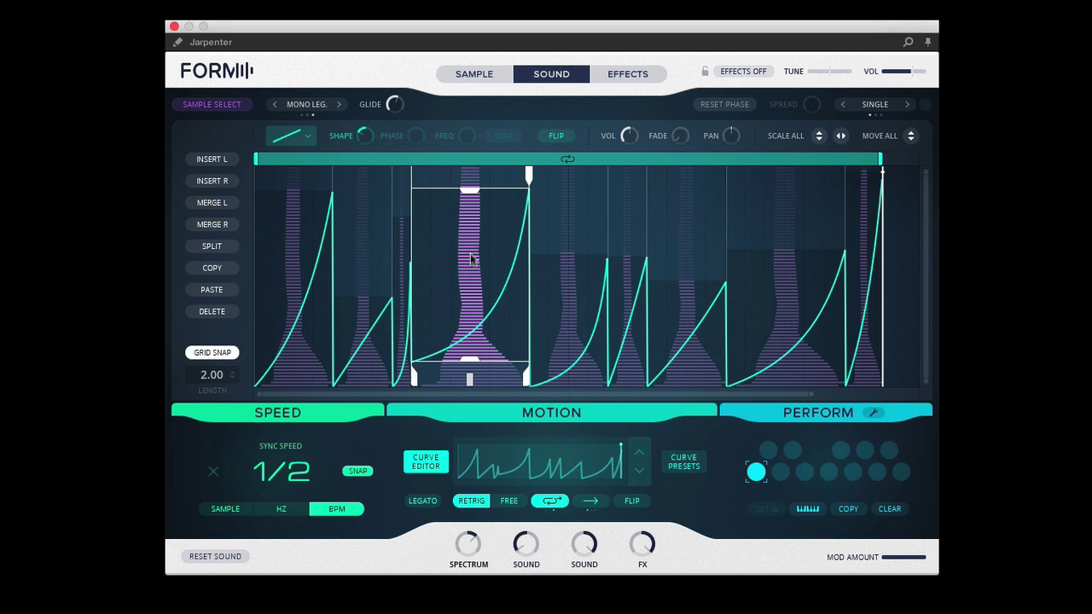
click(690, 472)
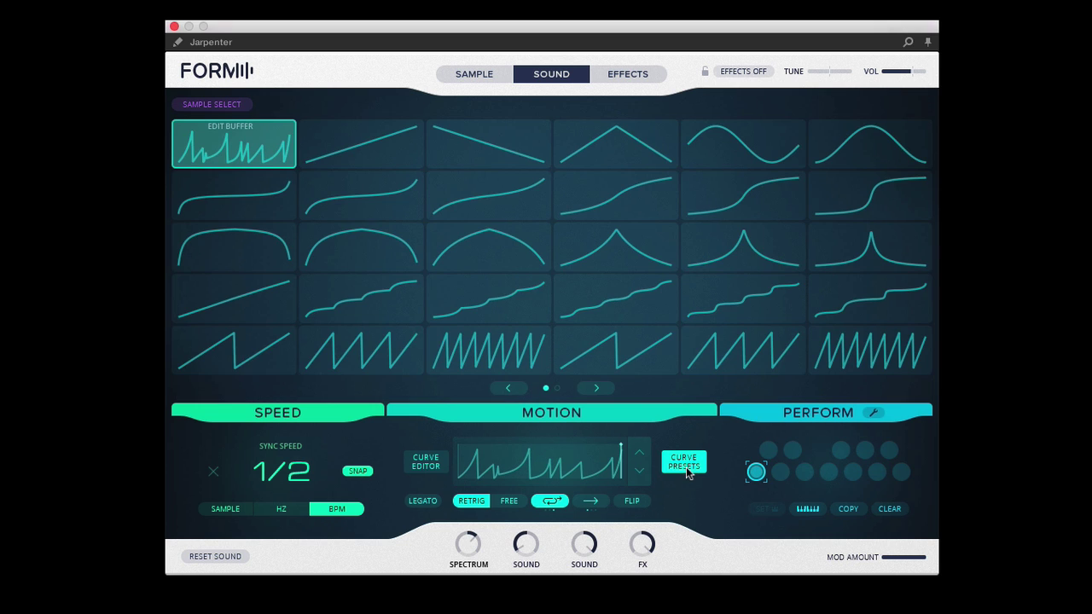
click(688, 472)
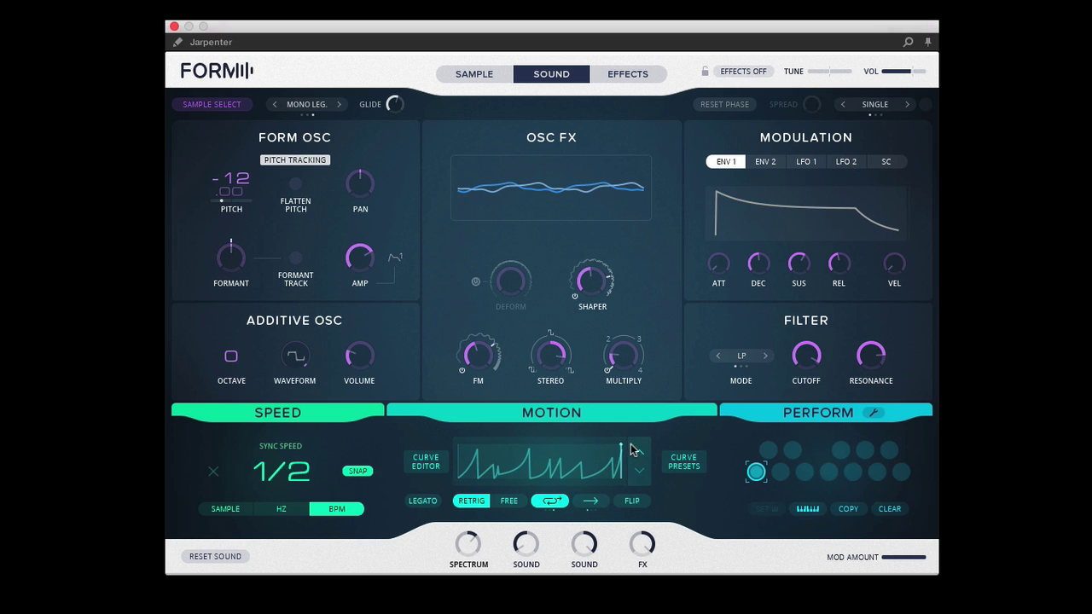
Open Jarpenter's sample-section picker and audition the 6 sec section.
click(208, 105)
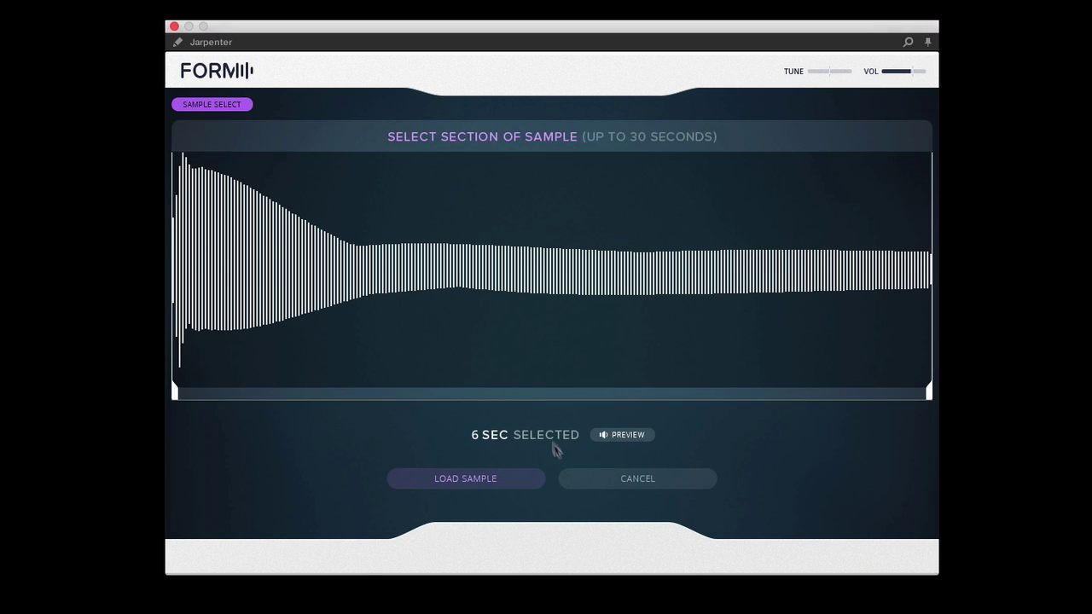
click(614, 436)
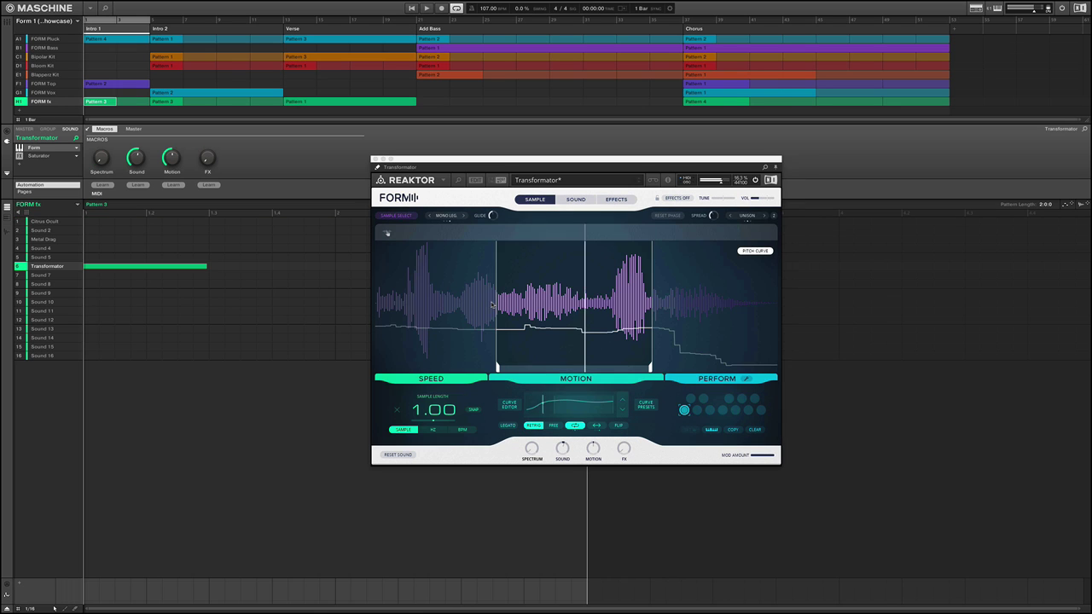
Play the Transformator sound, audition its 2 sec sample section, and move the plugin window down-left.
key(space)
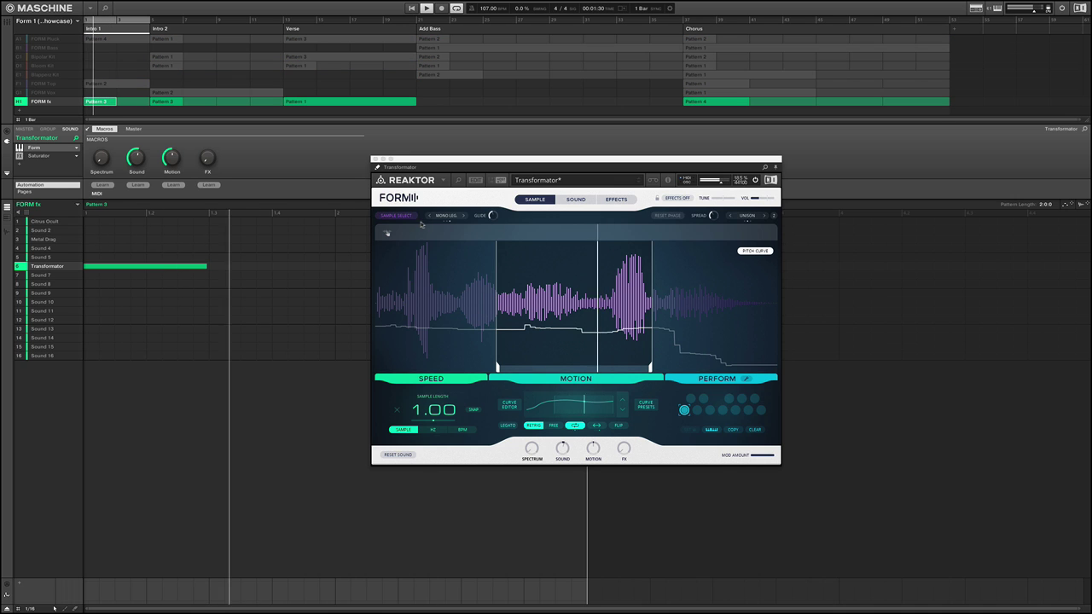
click(396, 215)
click(616, 390)
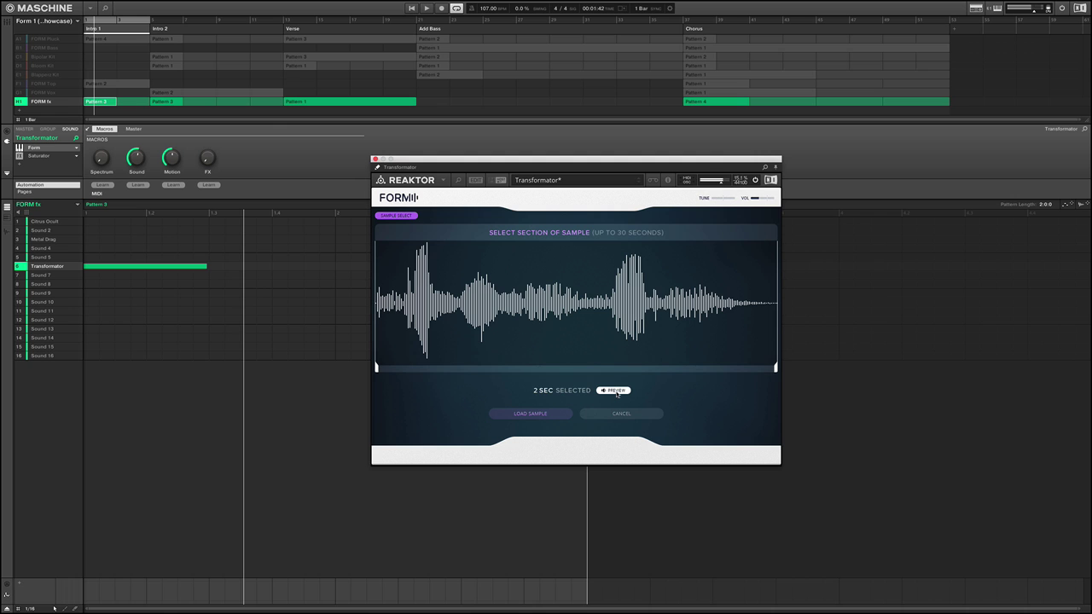
click(399, 216)
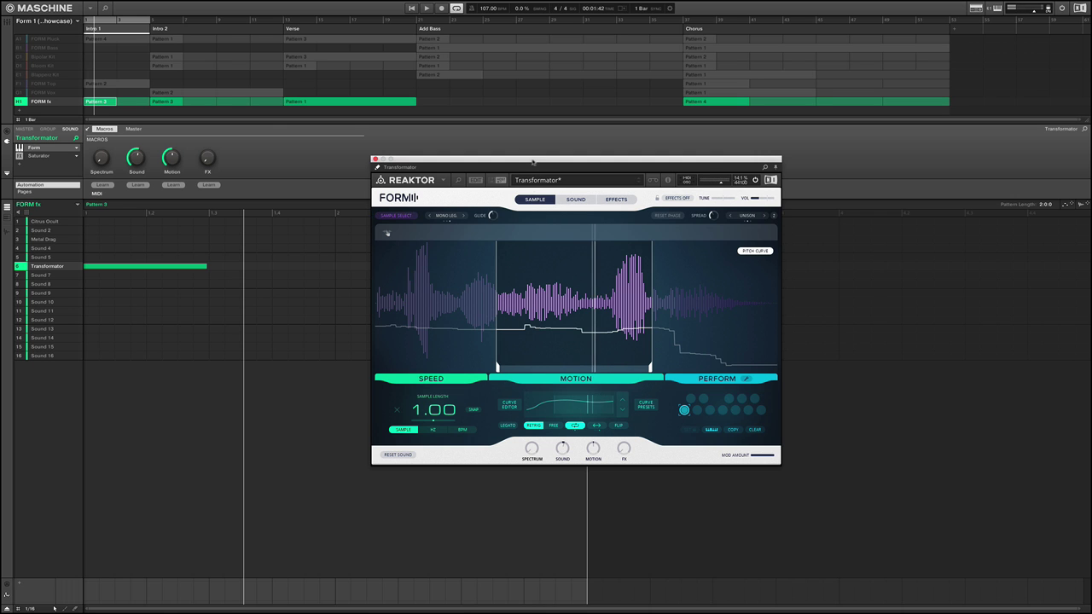
drag(534, 163, 451, 306)
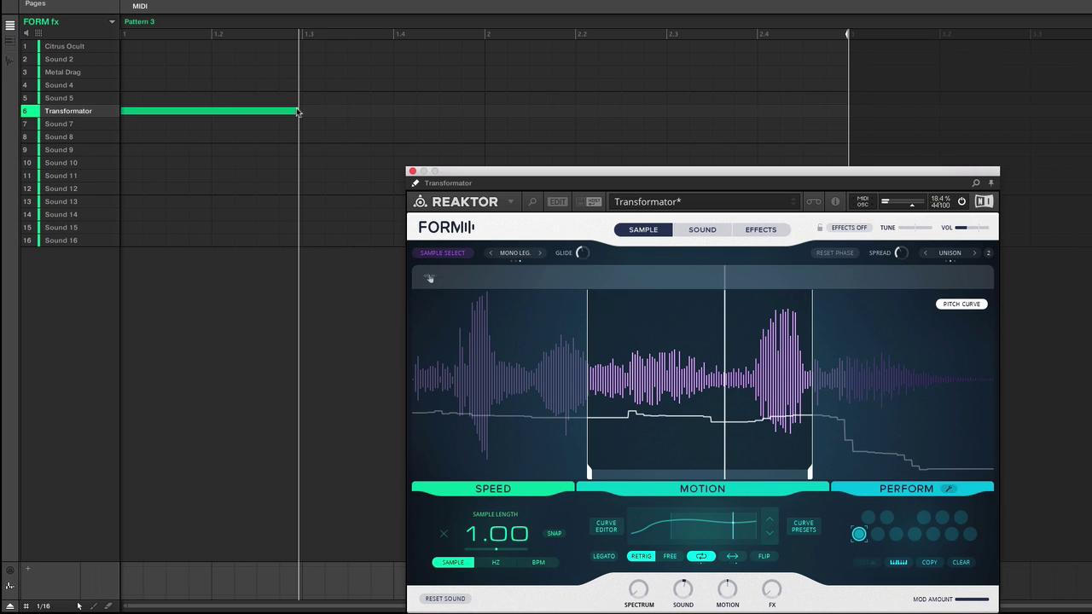
Stretch the Transformator note in Pattern 3 across the full pattern length.
click(299, 112)
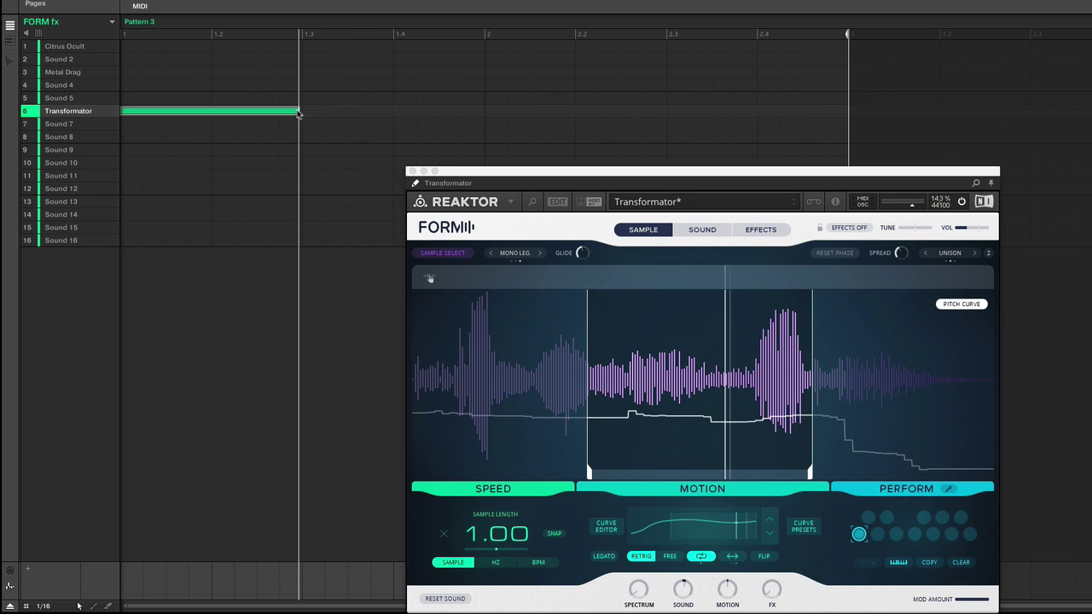
drag(302, 112, 843, 157)
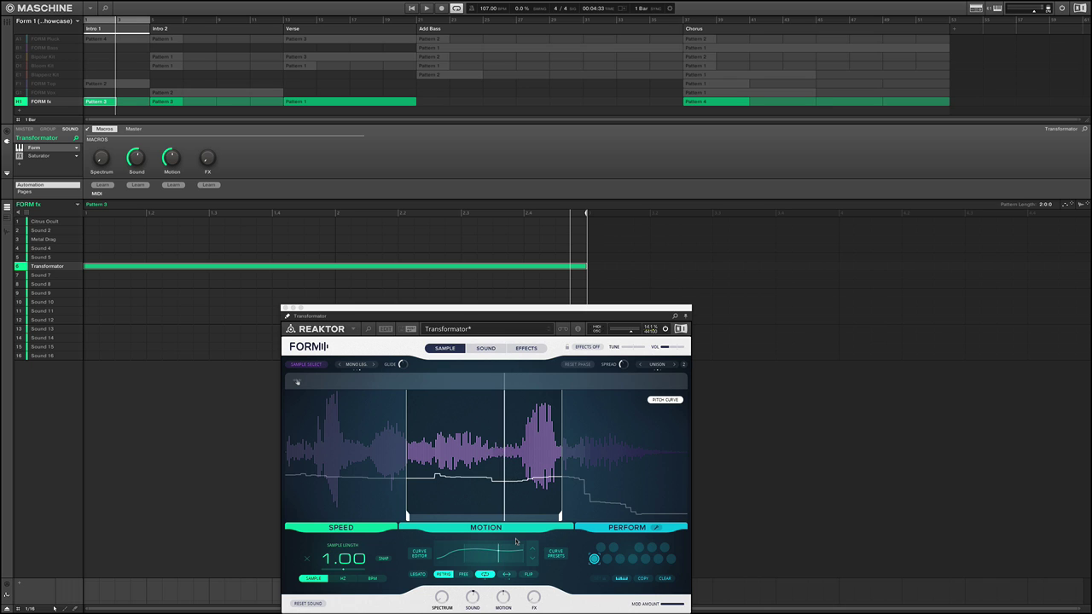
Activate the Reaktor Transformator window over the Maschine arrangement.
click(364, 316)
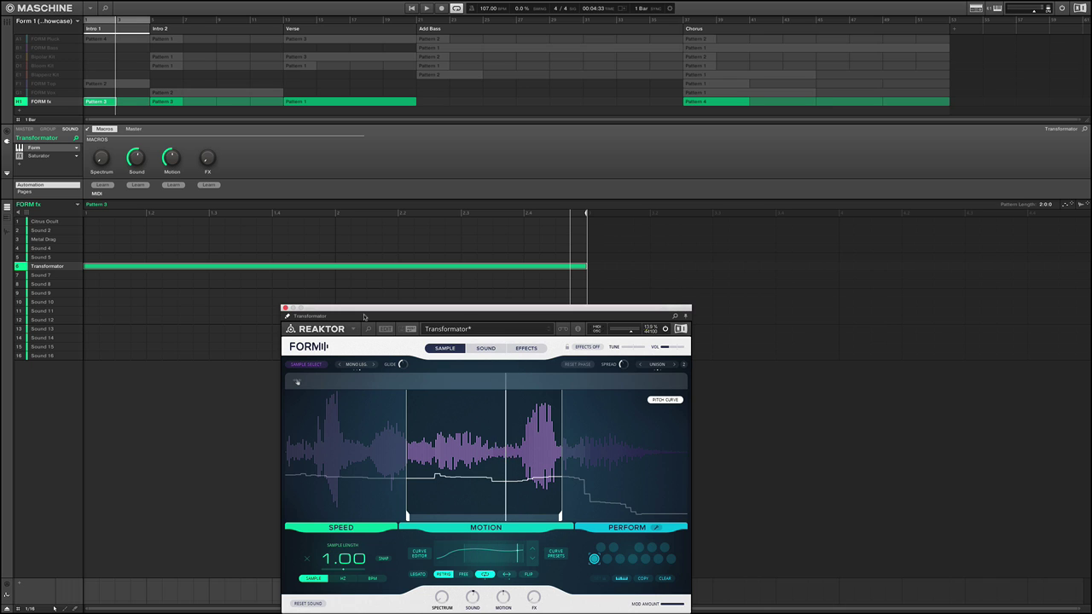